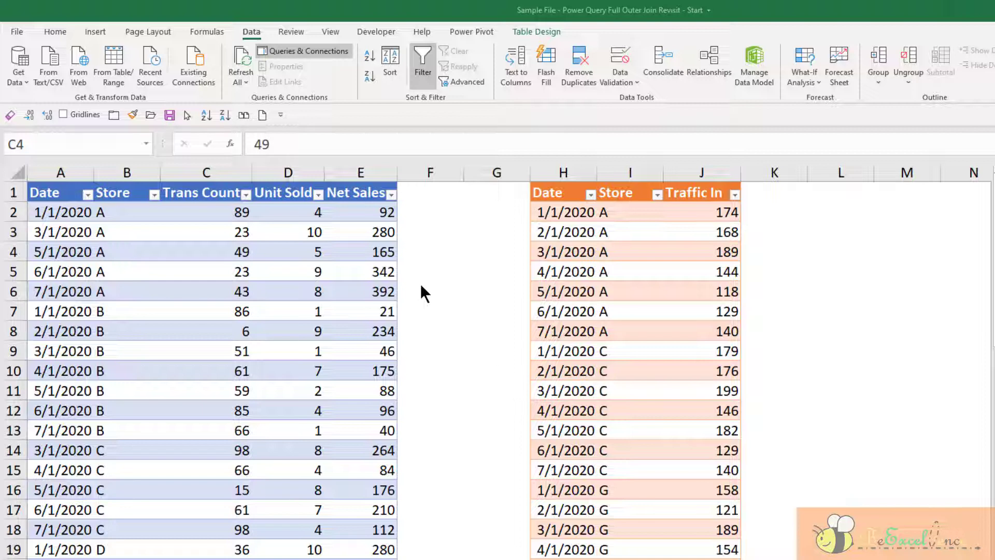
# Select the whole Sales table, then the whole Traffic table, from the Name Box table list
pyautogui.click(149, 139)
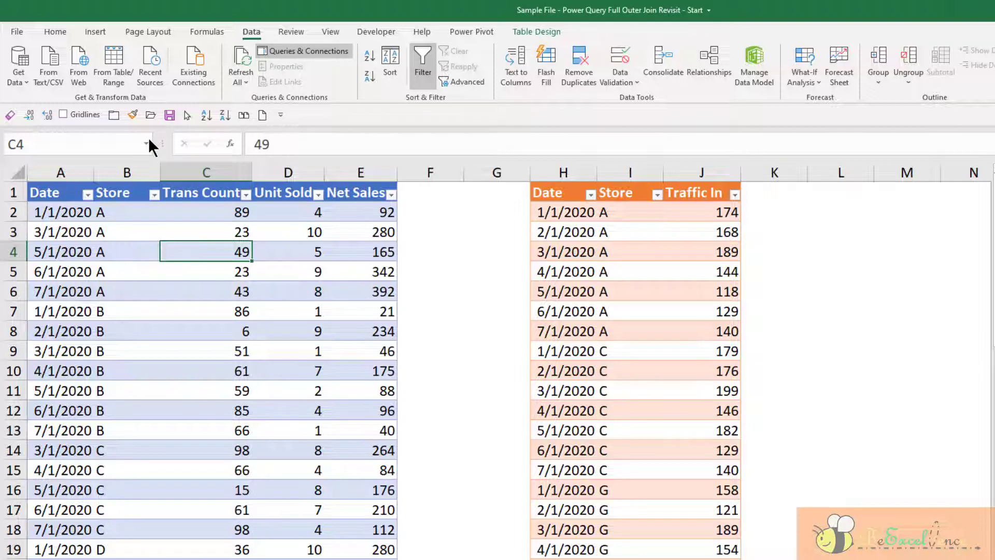
pyautogui.click(148, 139)
pyautogui.click(138, 185)
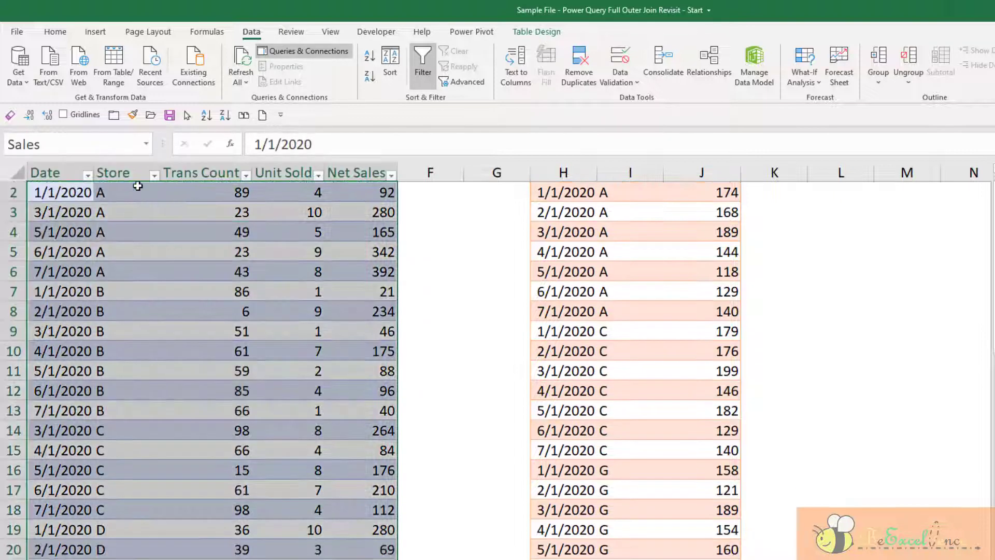
pyautogui.click(149, 139)
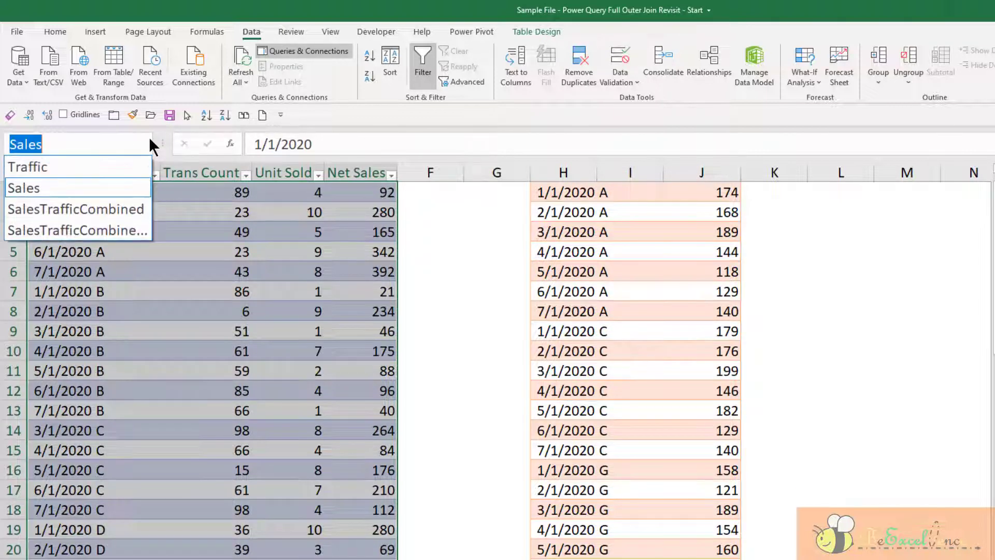
pyautogui.click(130, 168)
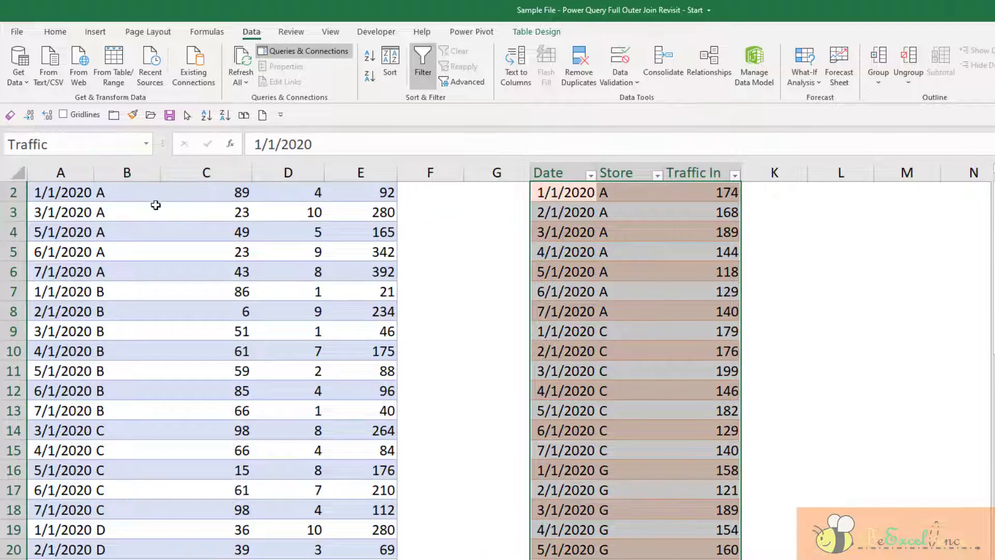
pyautogui.scroll(1, 330, 276)
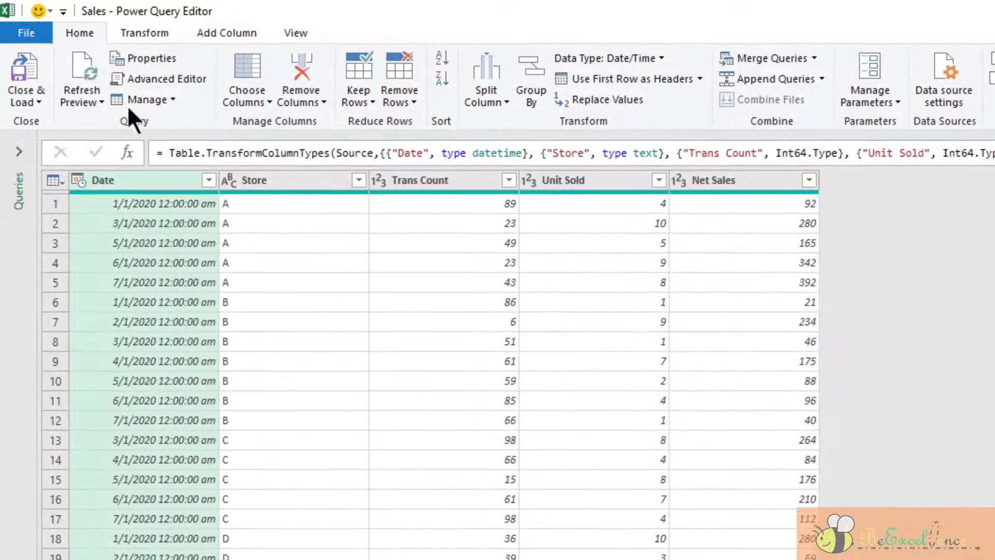
# Change the Sales query's Date column to the Date type, replacing the current conversion
pyautogui.click(17, 151)
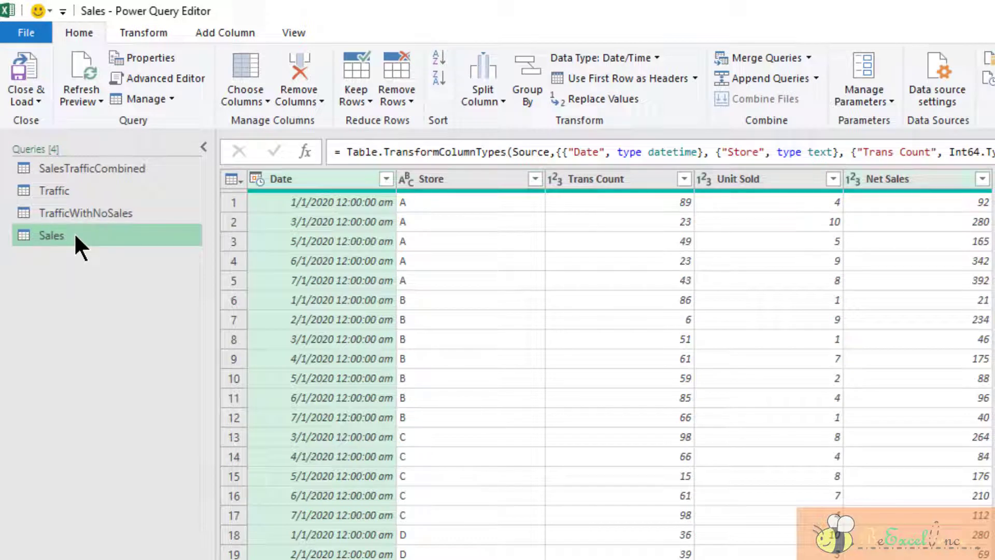
pyautogui.click(255, 178)
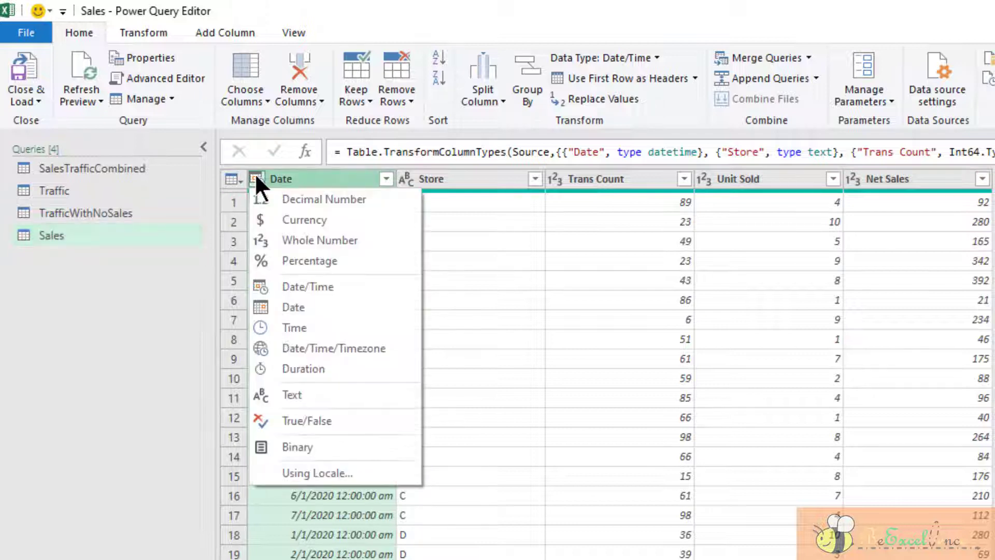
pyautogui.click(312, 306)
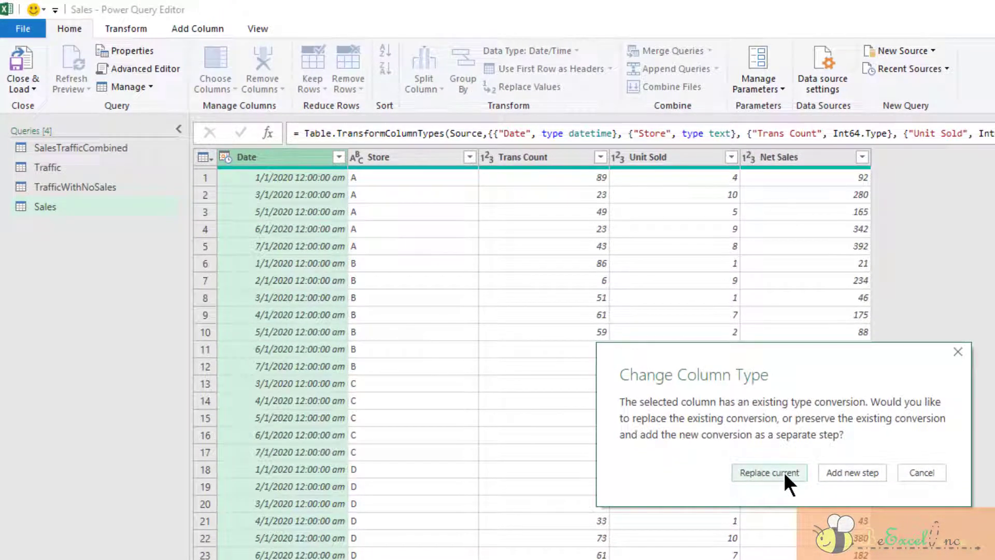
pyautogui.click(769, 472)
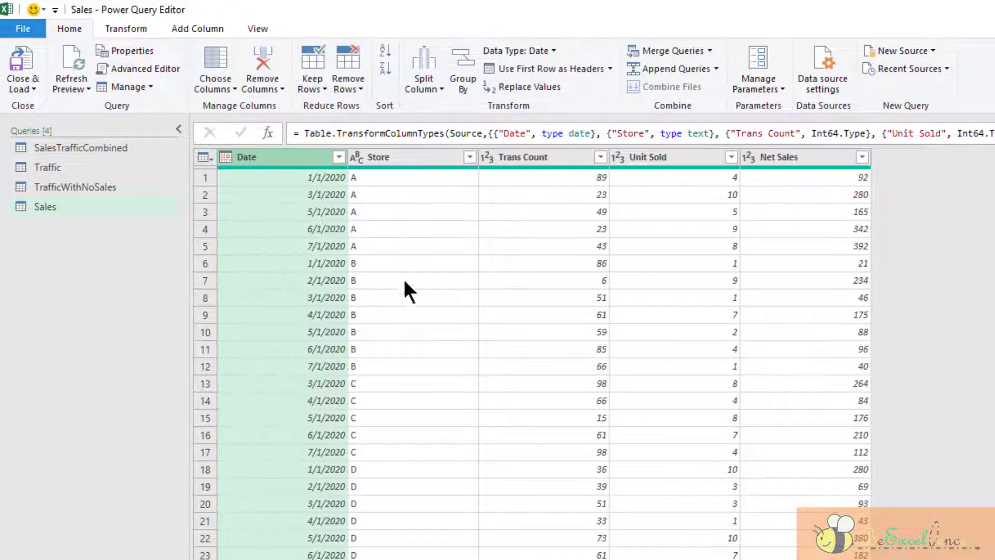
# Close & Load the Sales query as Only Create Connection
pyautogui.click(24, 86)
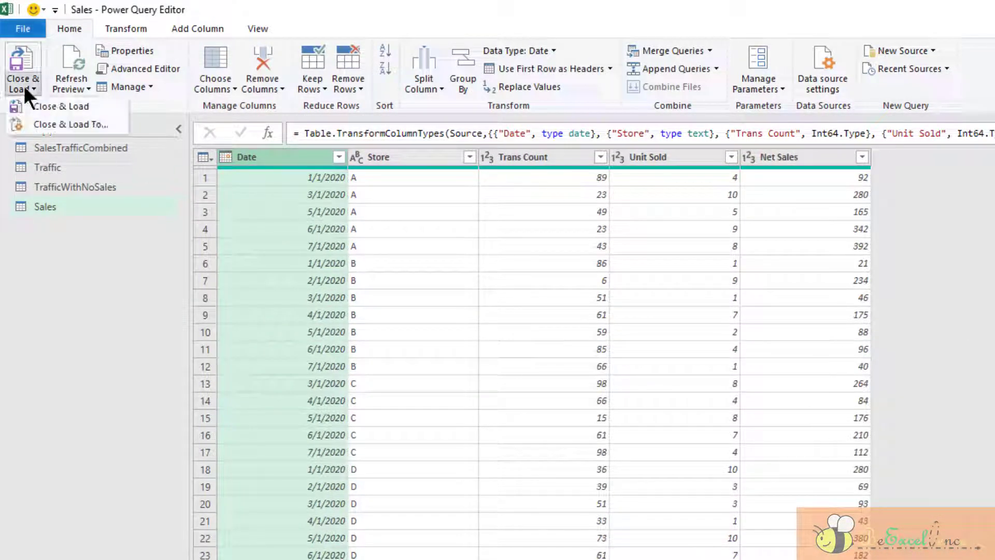
pyautogui.click(64, 123)
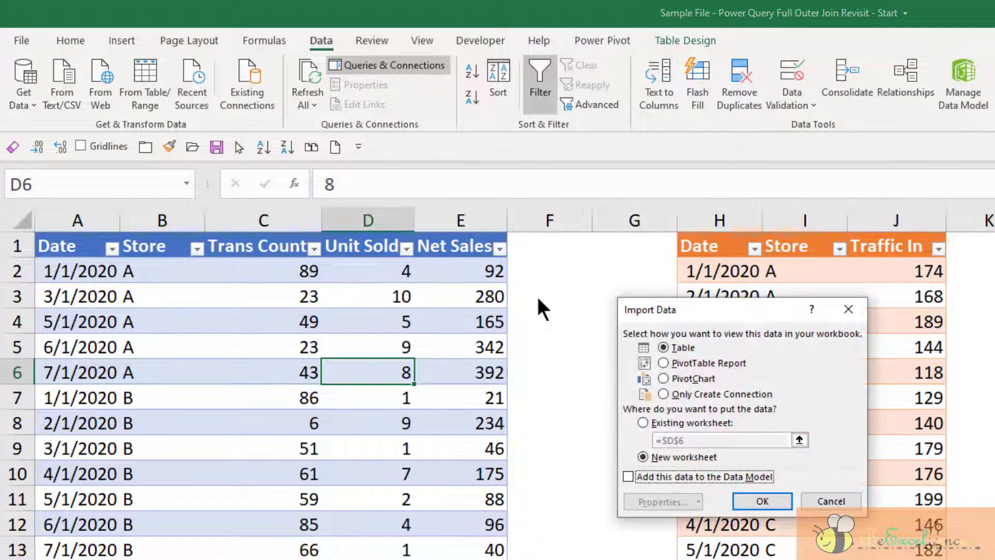
pyautogui.click(697, 392)
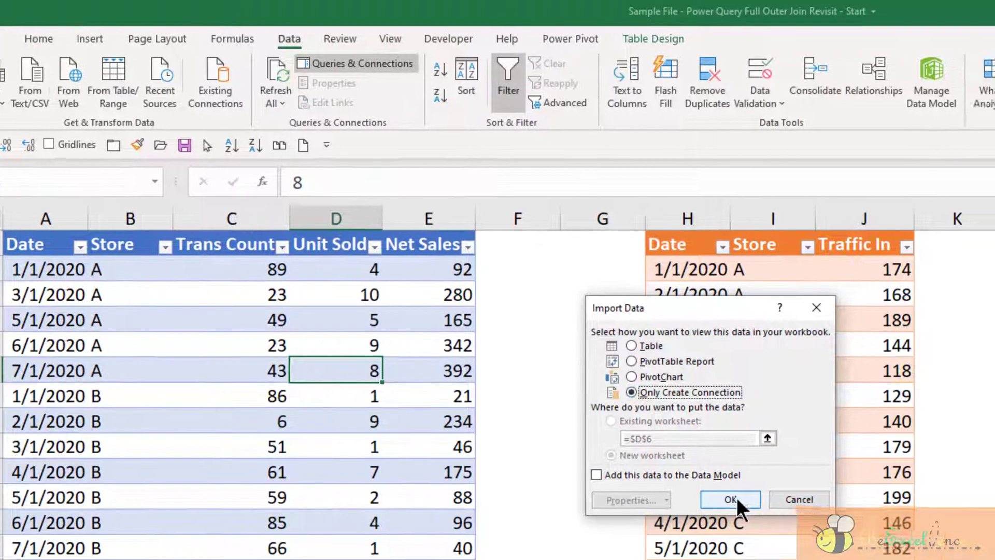
pyautogui.click(736, 497)
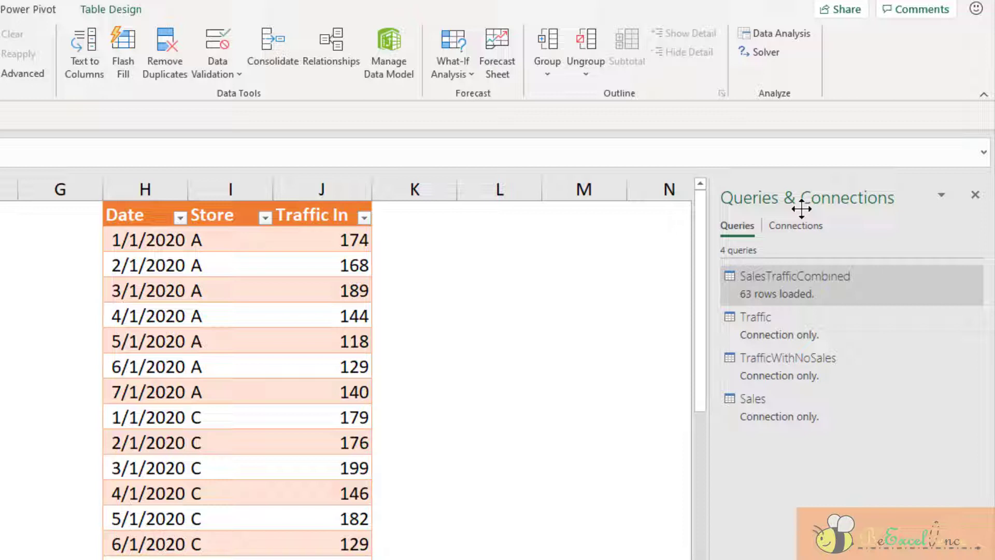
pyautogui.moveTo(848, 408)
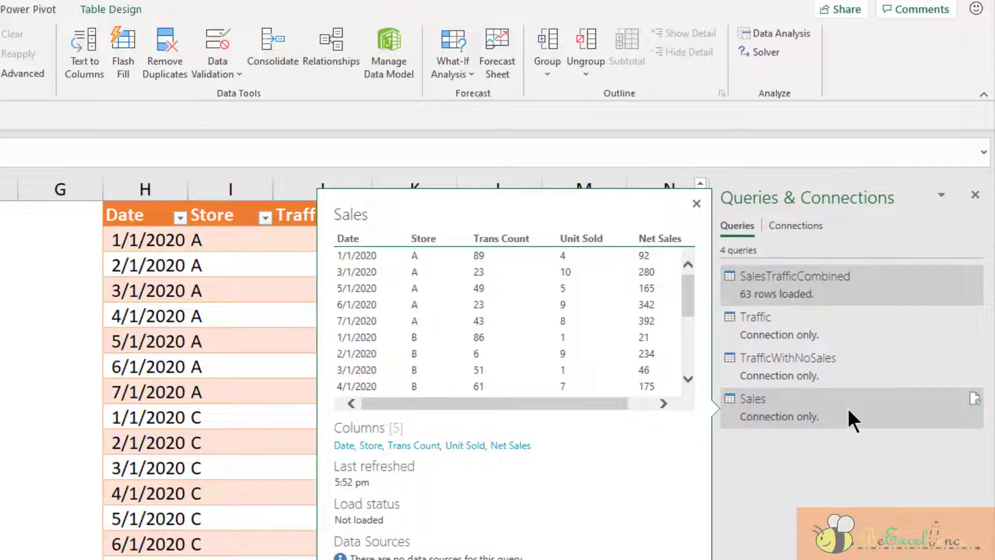
# Create a new query from the Traffic table and expand the Queries pane
pyautogui.click(268, 262)
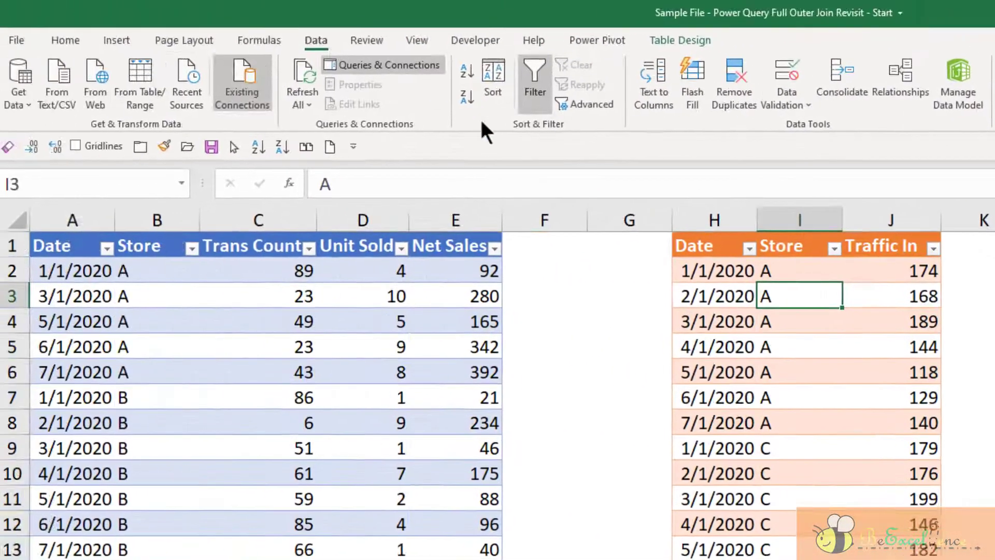
pyautogui.click(161, 70)
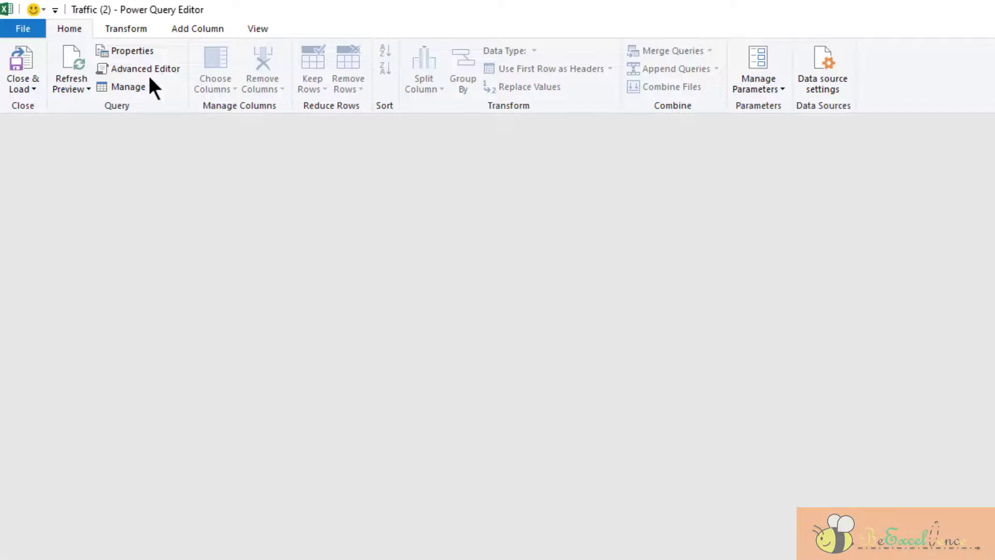
pyautogui.click(17, 133)
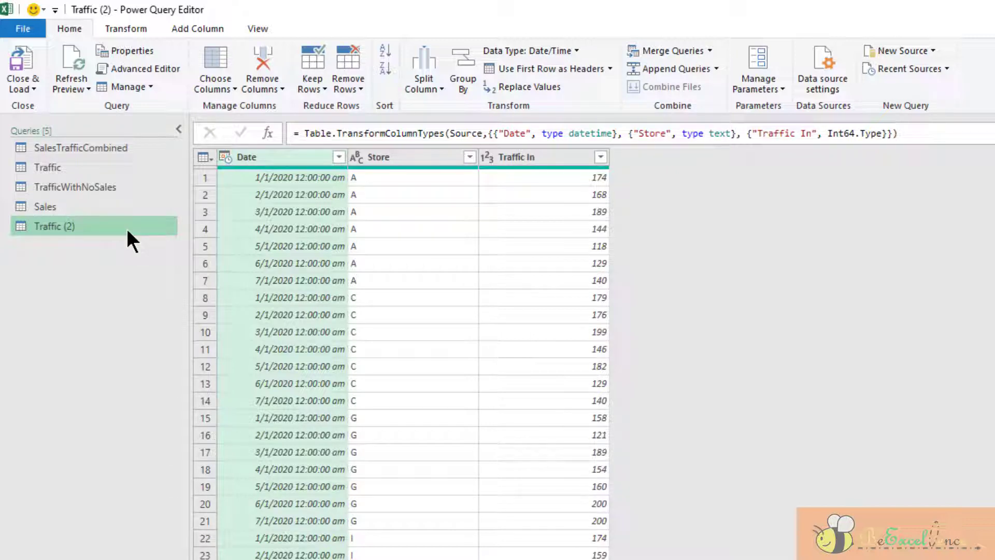
# Review the SalesTrafficCombined, Traffic, TrafficWithNoSales and Sales queries in turn
pyautogui.moveTo(71, 226); pyautogui.dragTo(71, 224)
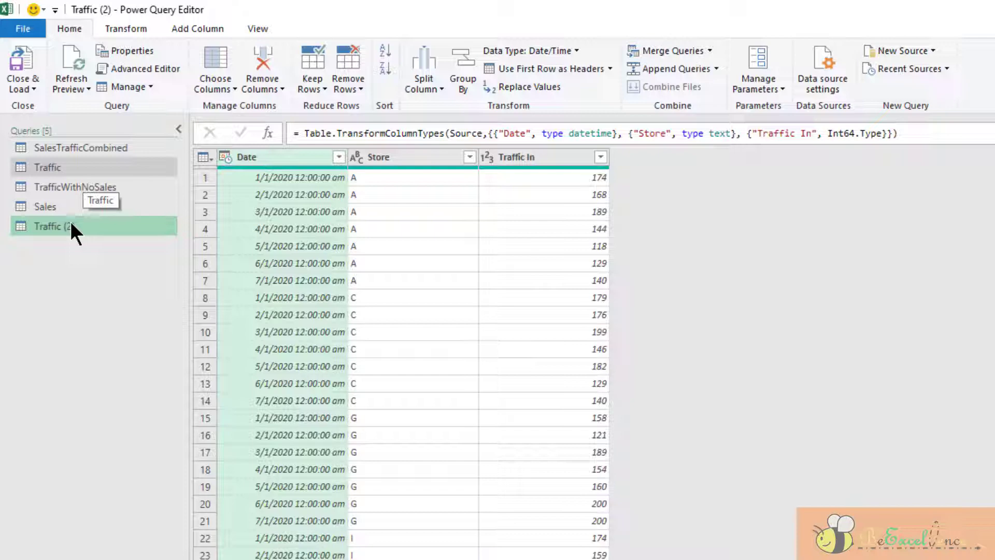
pyautogui.click(89, 150)
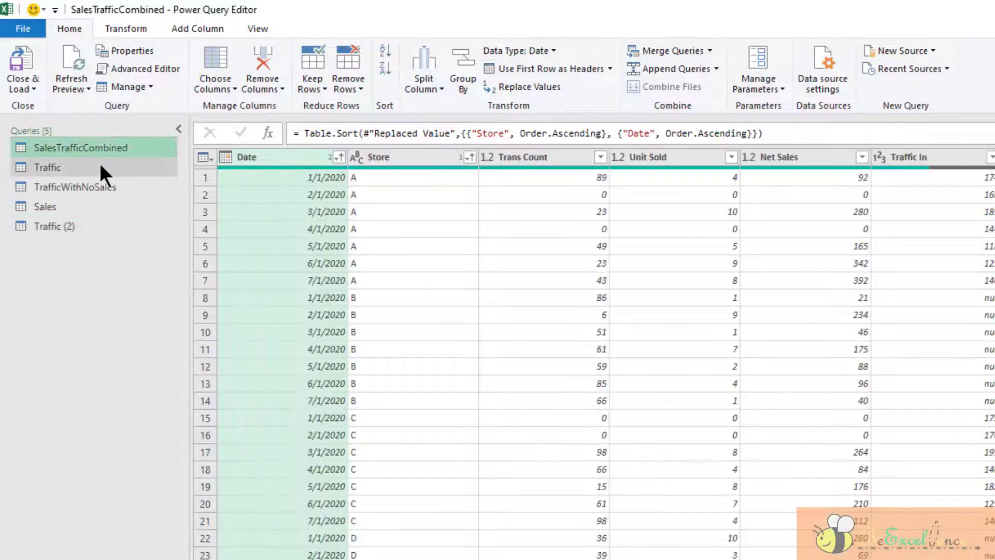
pyautogui.click(99, 167)
pyautogui.click(117, 185)
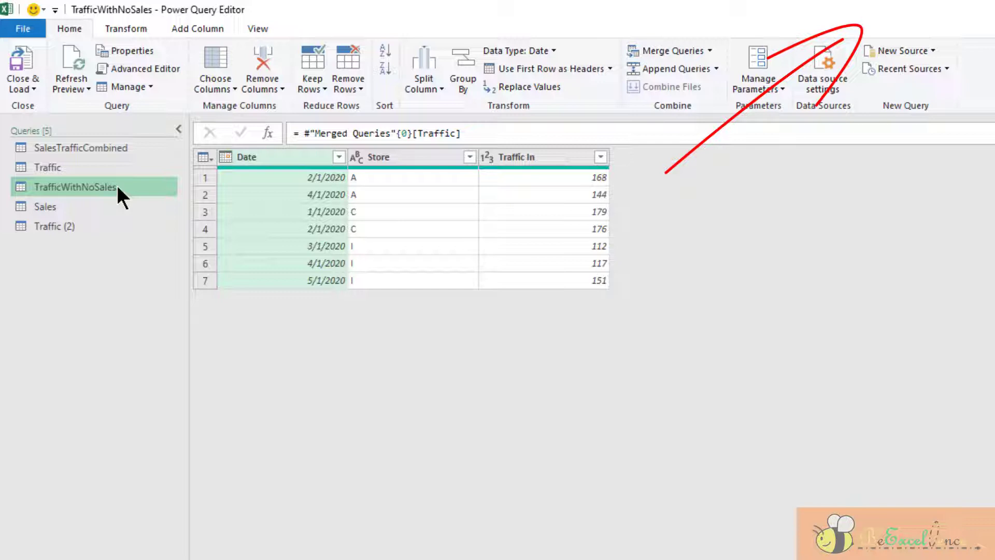
pyautogui.click(111, 205)
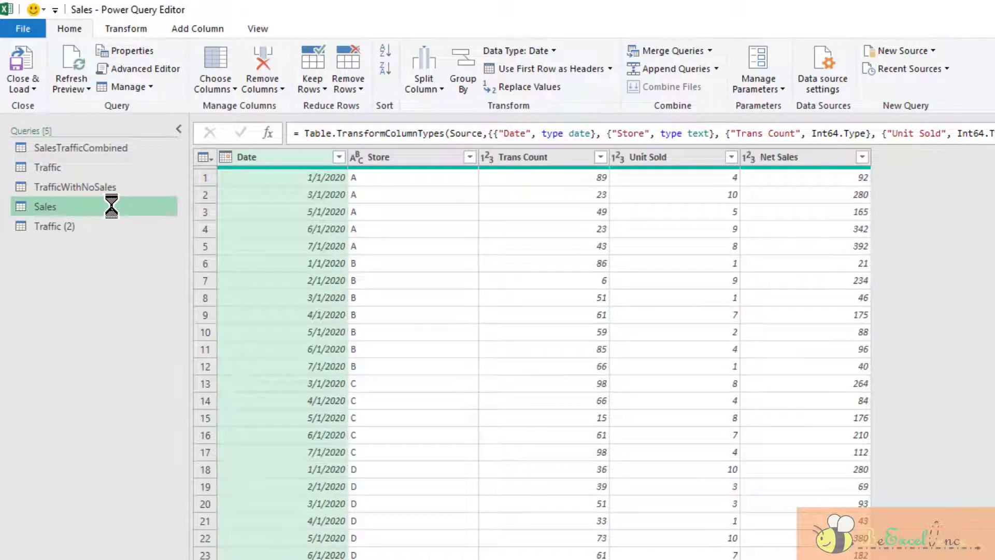
# Change the Traffic (2) Date column to the Date type, replacing the current conversion
pyautogui.click(85, 227)
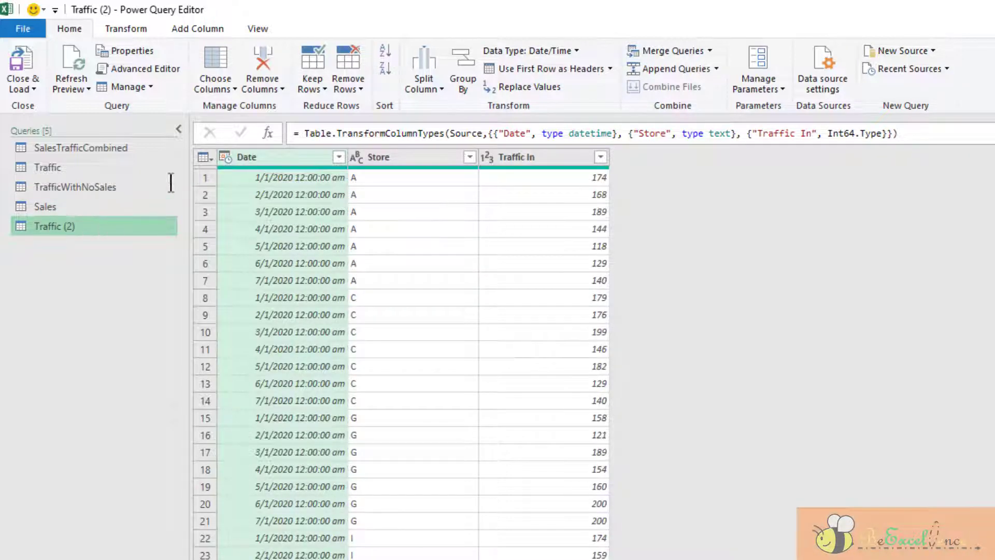
pyautogui.click(227, 155)
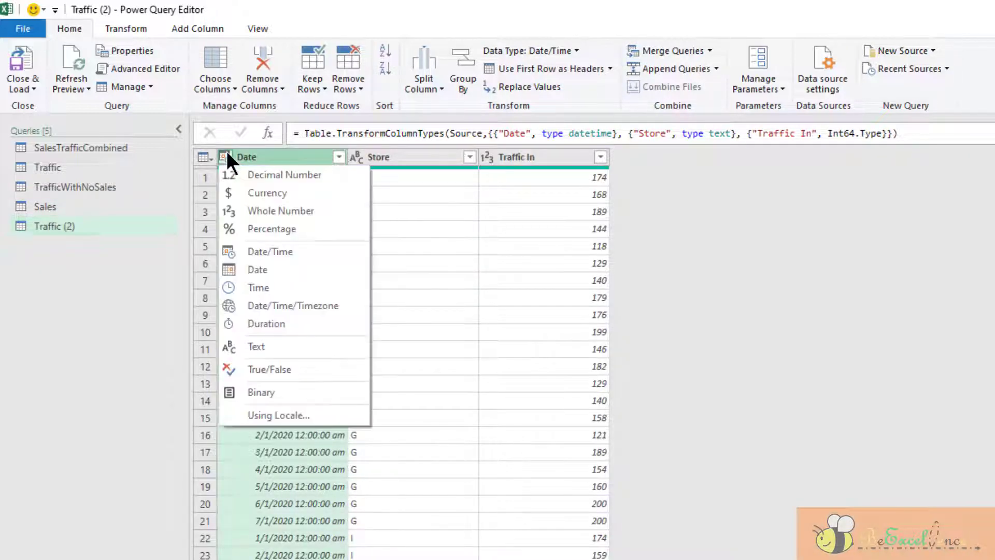
pyautogui.click(293, 269)
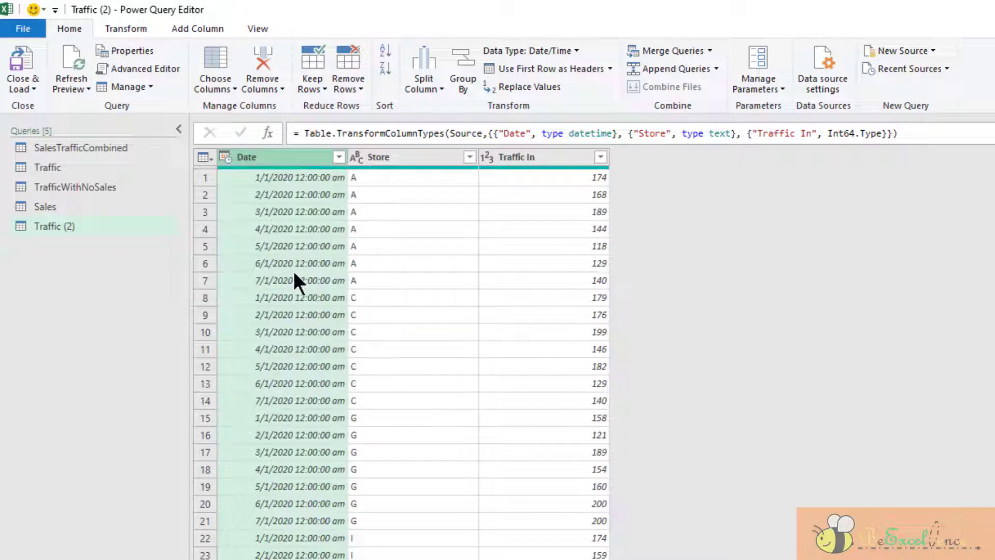
pyautogui.click(788, 469)
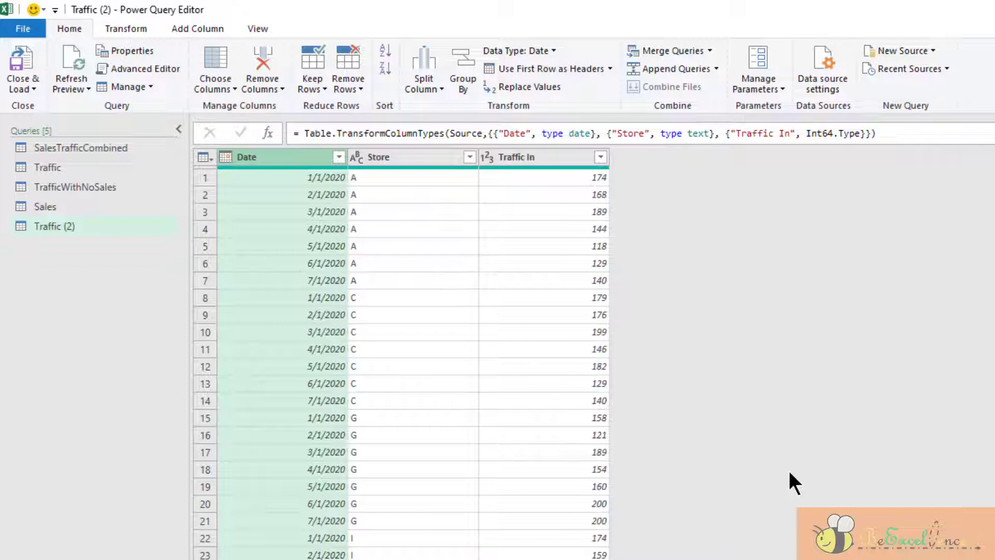
# Close & Load Traffic (2) as Only Create Connection
pyautogui.click(24, 88)
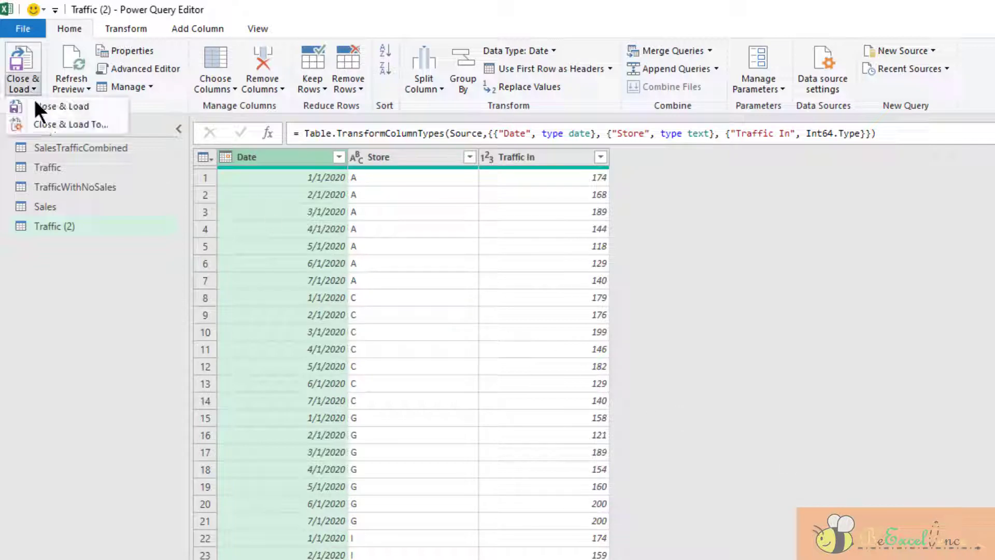
pyautogui.click(50, 118)
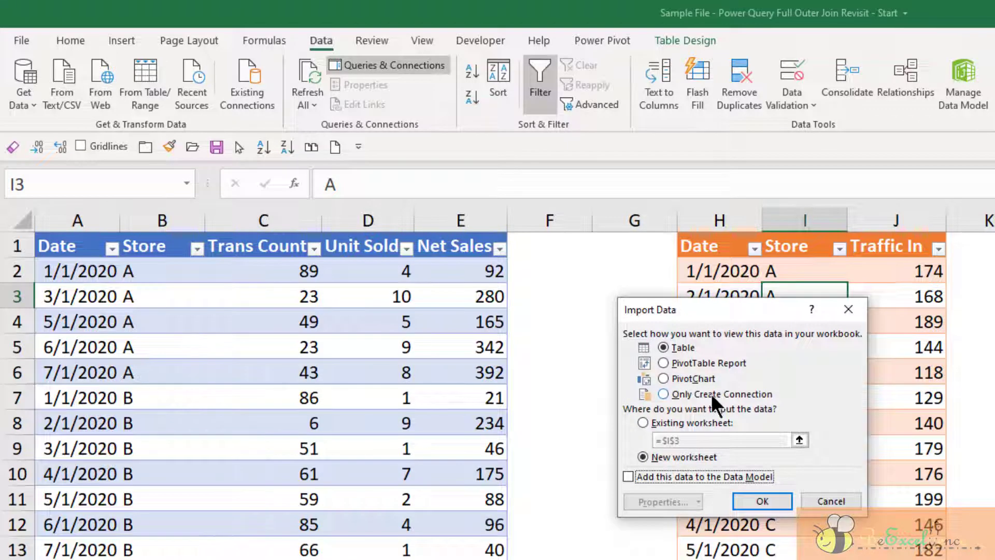
pyautogui.click(718, 393)
pyautogui.click(762, 501)
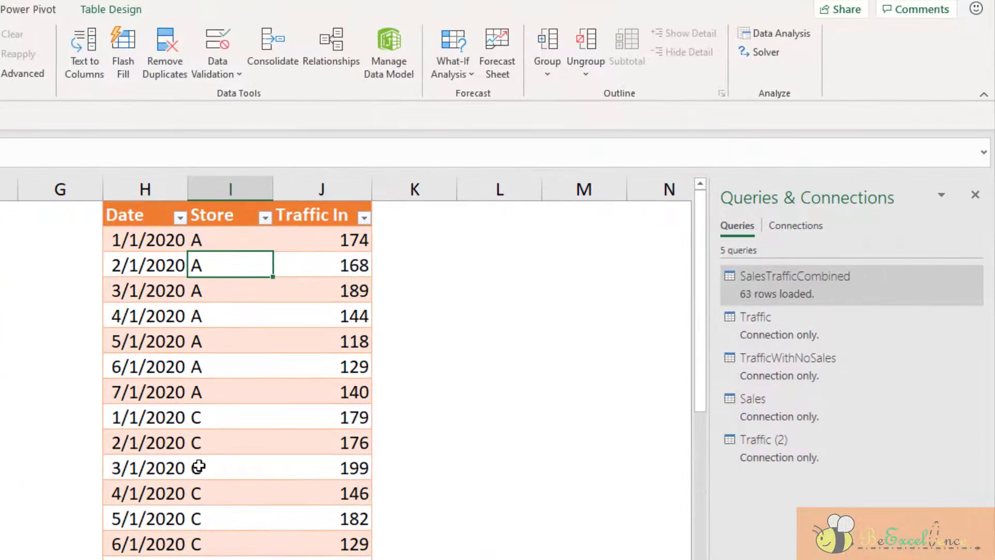
# Select the Sales query in Queries & Connections and start an Append from it
pyautogui.click(795, 405)
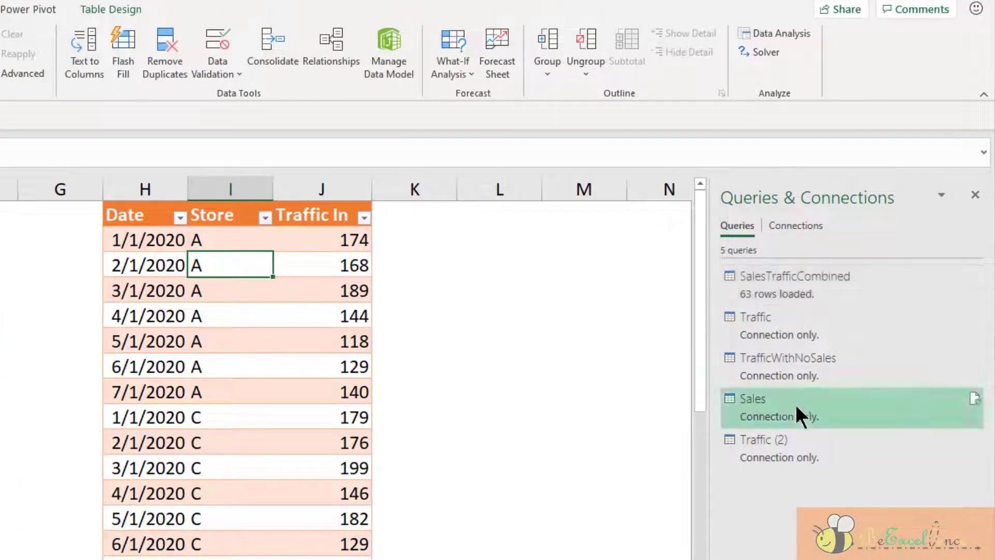
pyautogui.keyDown('ctrl'); pyautogui.click(820, 448); pyautogui.keyUp('ctrl')
pyautogui.click(823, 418)
pyautogui.moveTo(863, 444)
pyautogui.moveTo(829, 422)
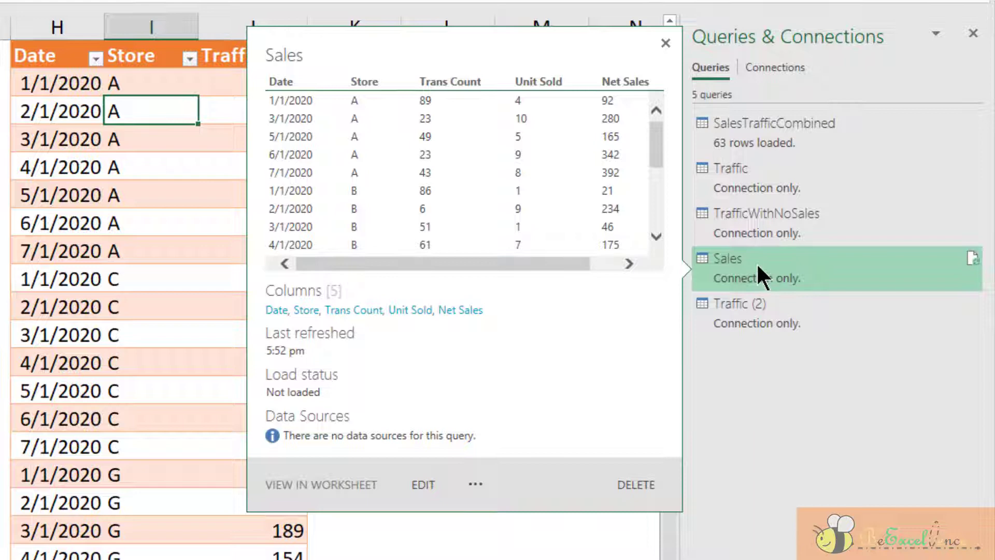
pyautogui.rightClick(756, 262)
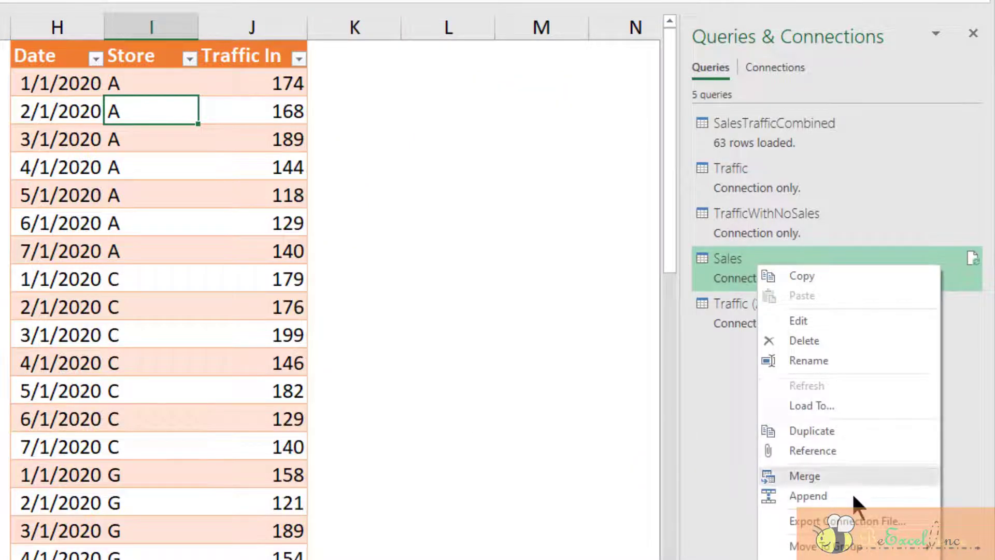
pyautogui.click(867, 495)
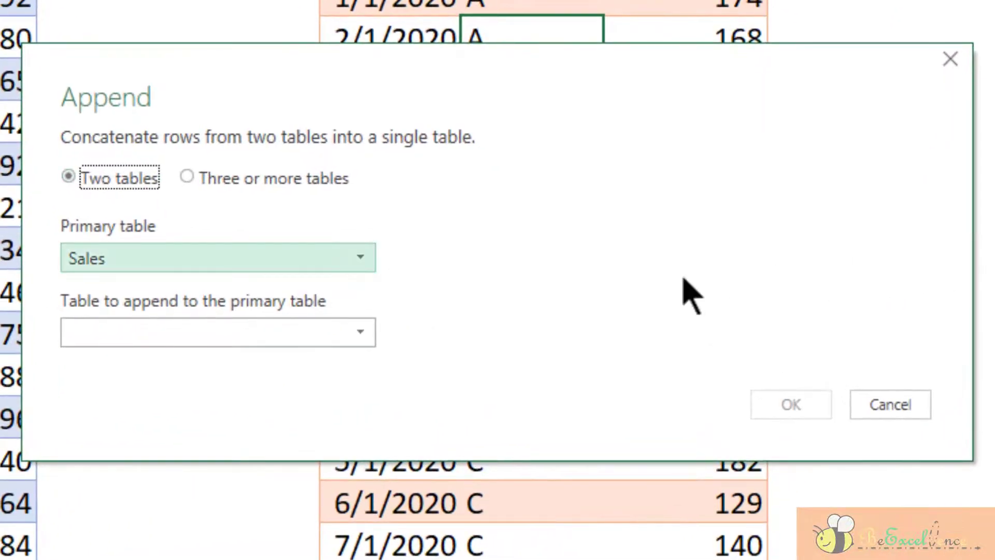
# Append Traffic (2) to Sales as the primary table and confirm
pyautogui.click(231, 333)
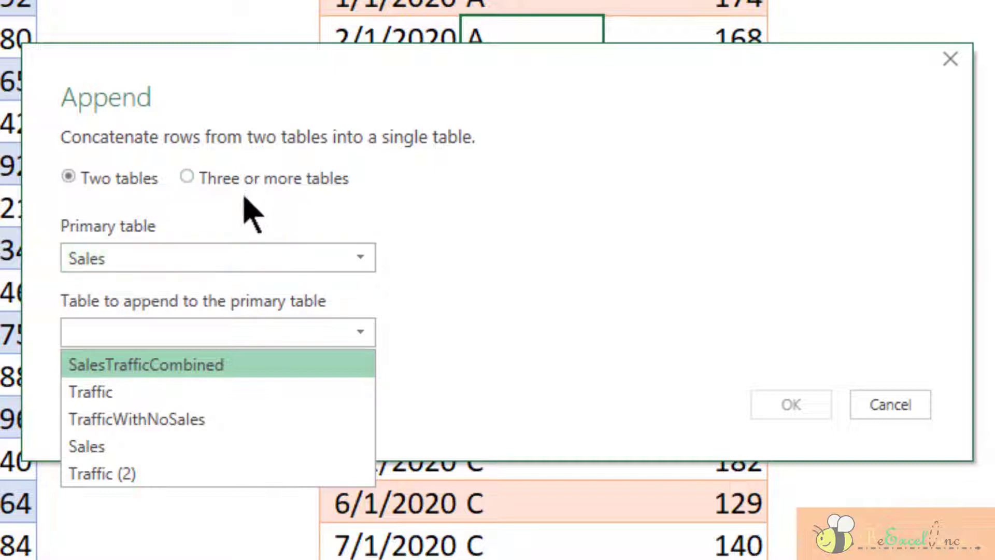
pyautogui.click(236, 259)
pyautogui.click(236, 262)
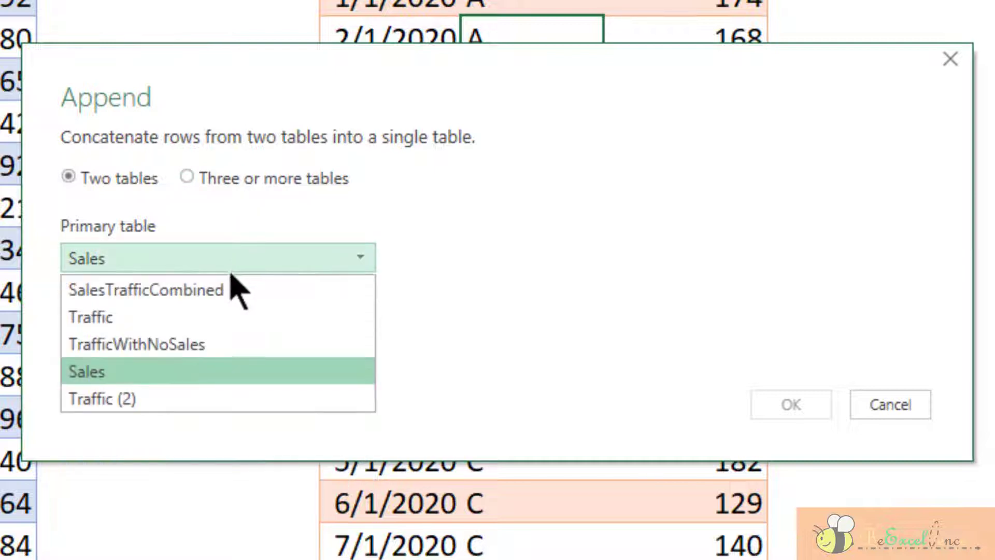
pyautogui.click(200, 404)
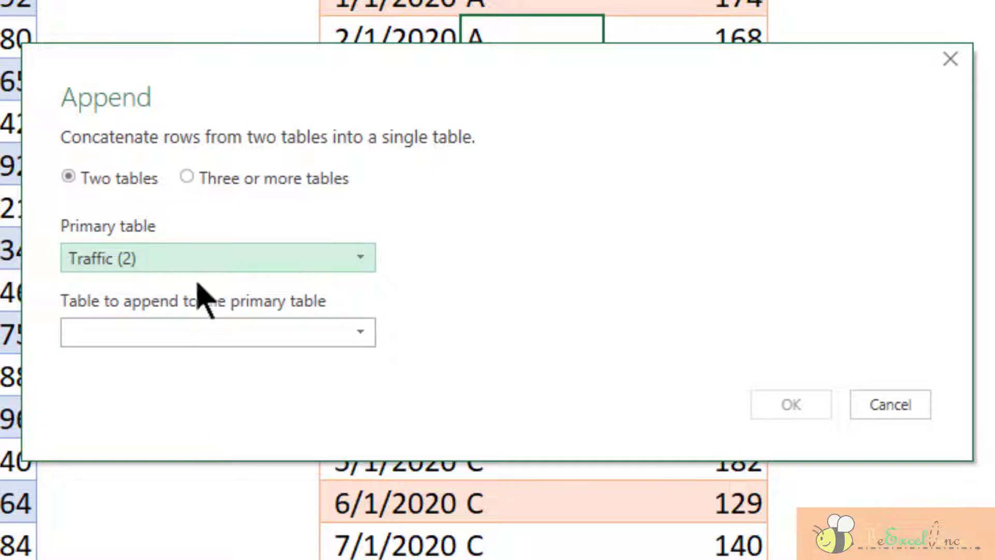
pyautogui.click(202, 262)
pyautogui.click(202, 371)
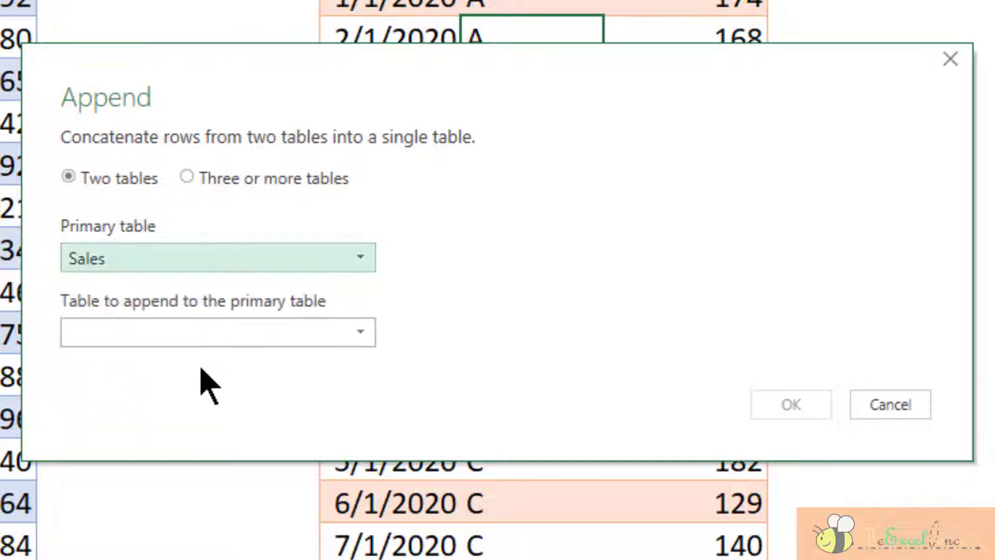
pyautogui.click(202, 342)
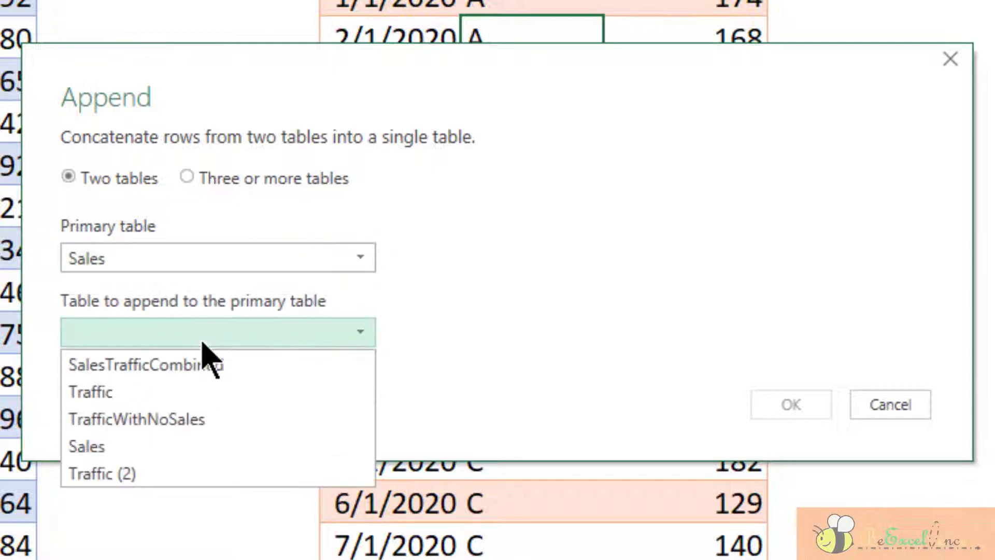
pyautogui.click(228, 470)
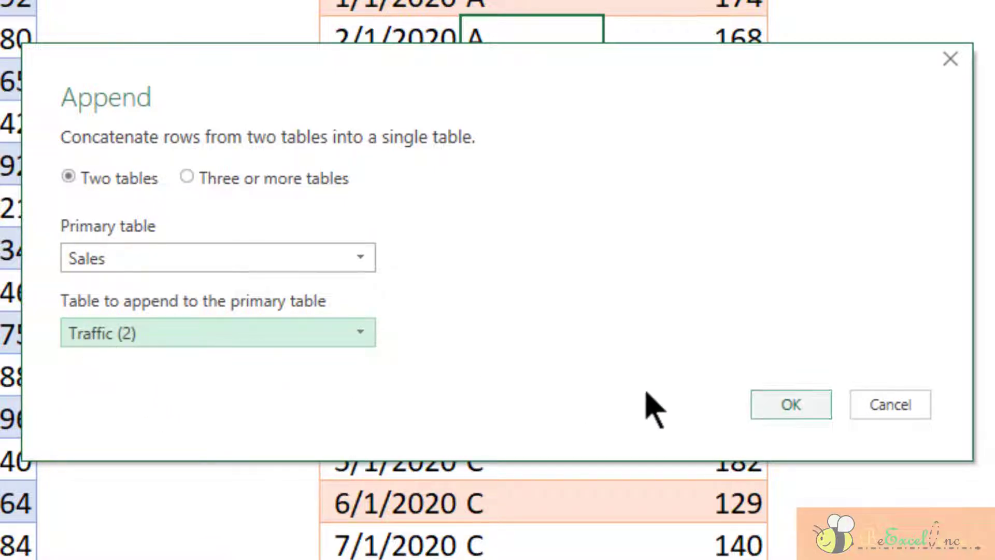
pyautogui.click(783, 408)
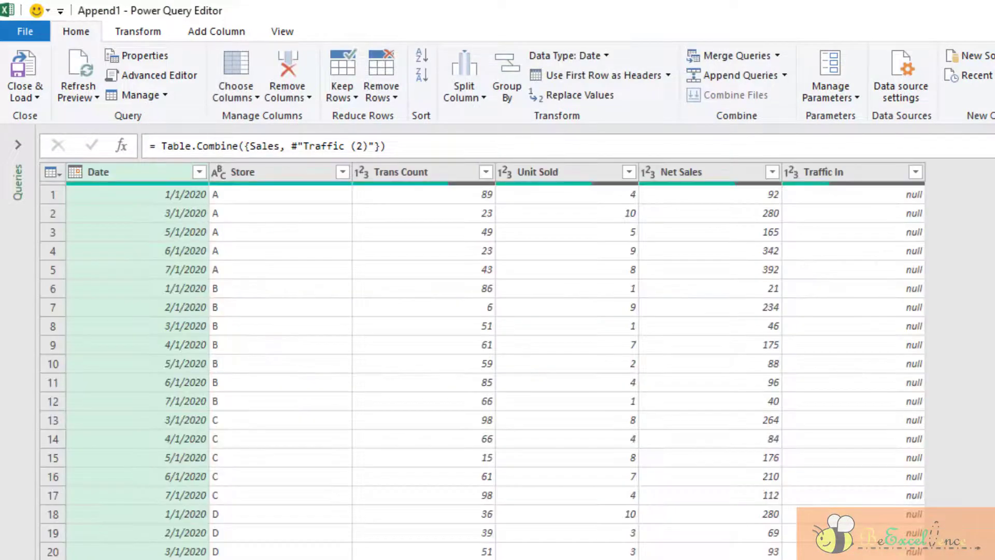
# Preview Traffic (2) and Sales, and inspect the Append Queries options without choosing one
pyautogui.click(18, 144)
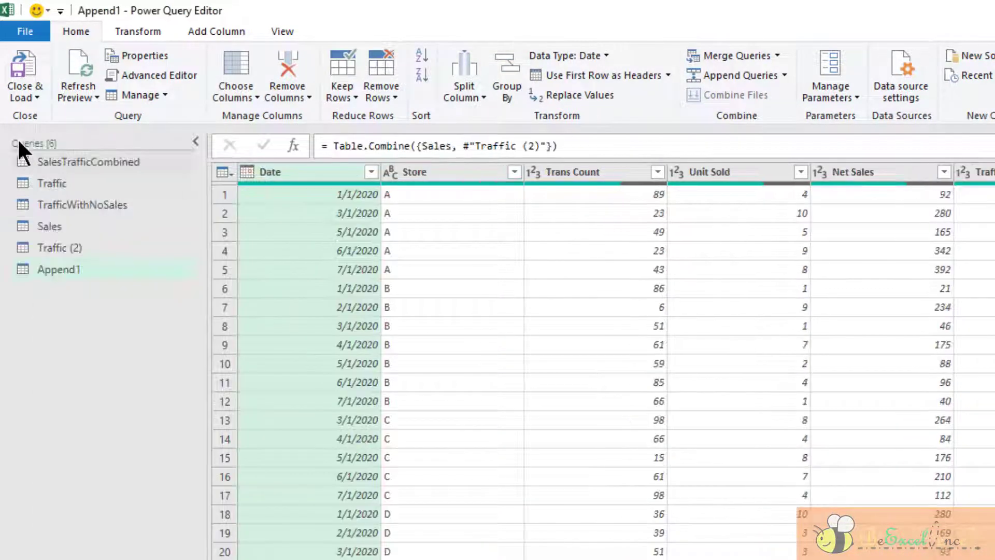
pyautogui.click(70, 249)
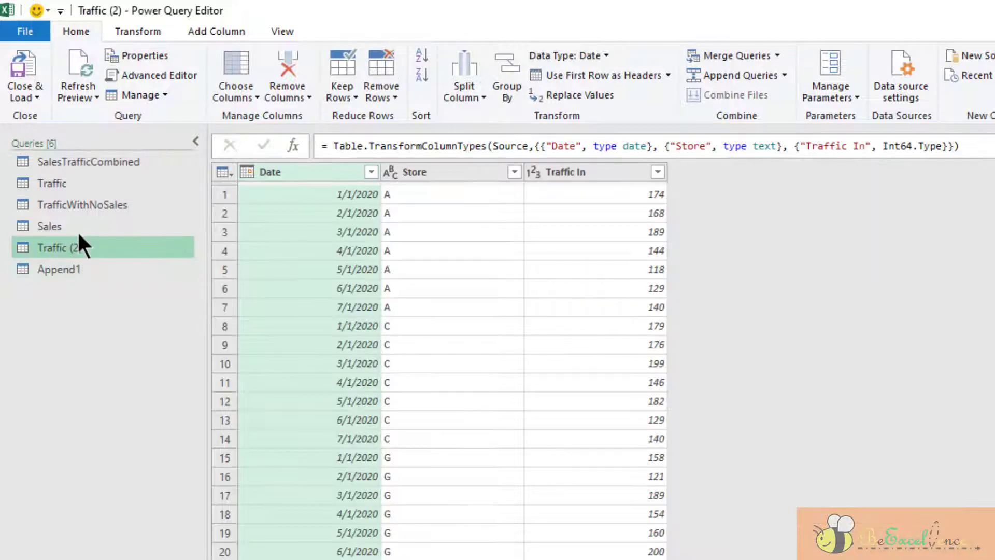
pyautogui.click(80, 224)
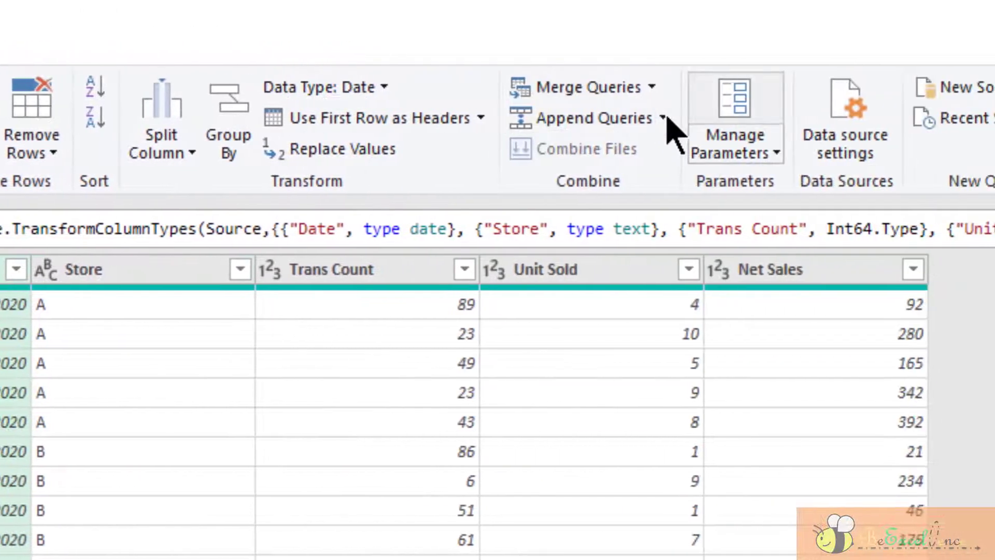
pyautogui.click(664, 118)
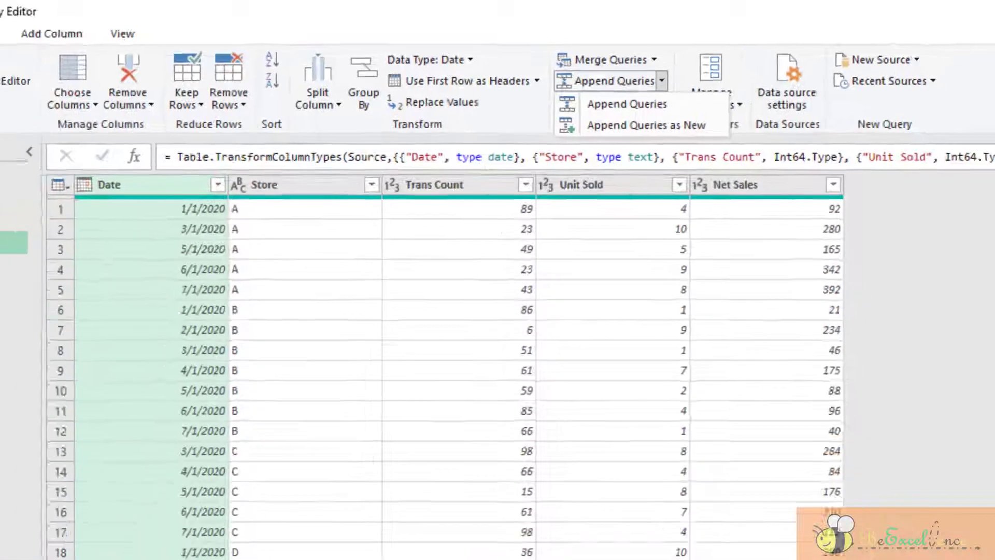
pyautogui.press('Escape')
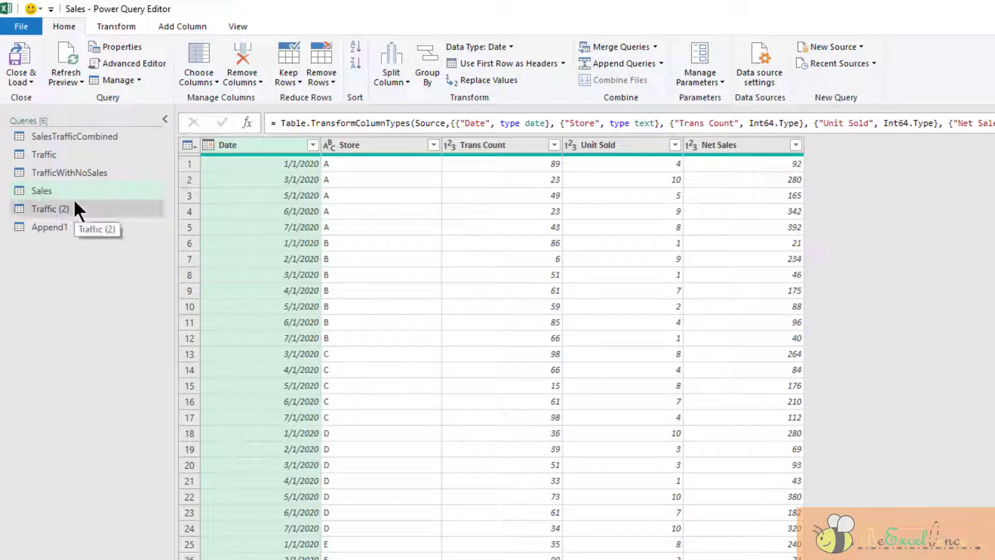
# Open Append1 and scroll through its rows to see where Traffic In and sales figures are null
pyautogui.click(75, 231)
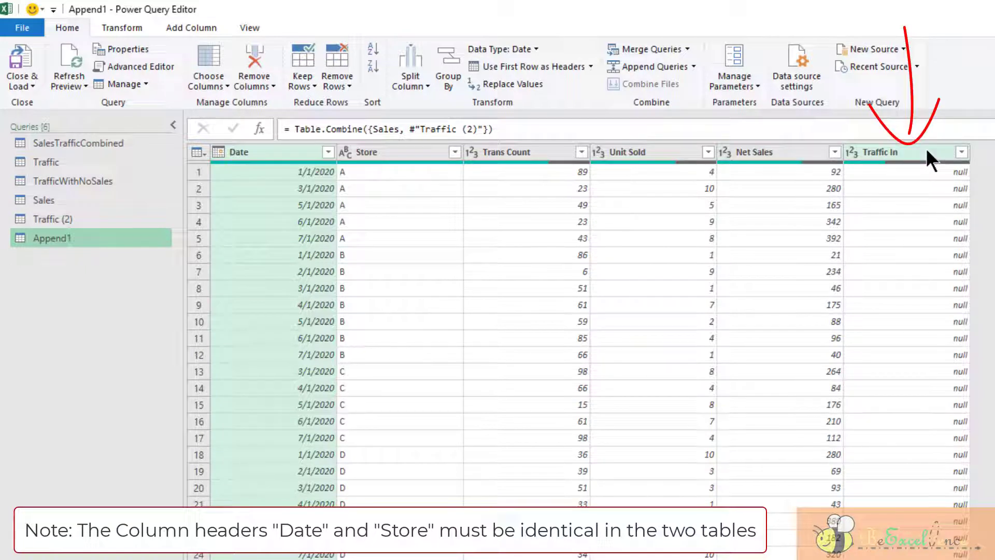
pyautogui.scroll(-4, 966, 232)
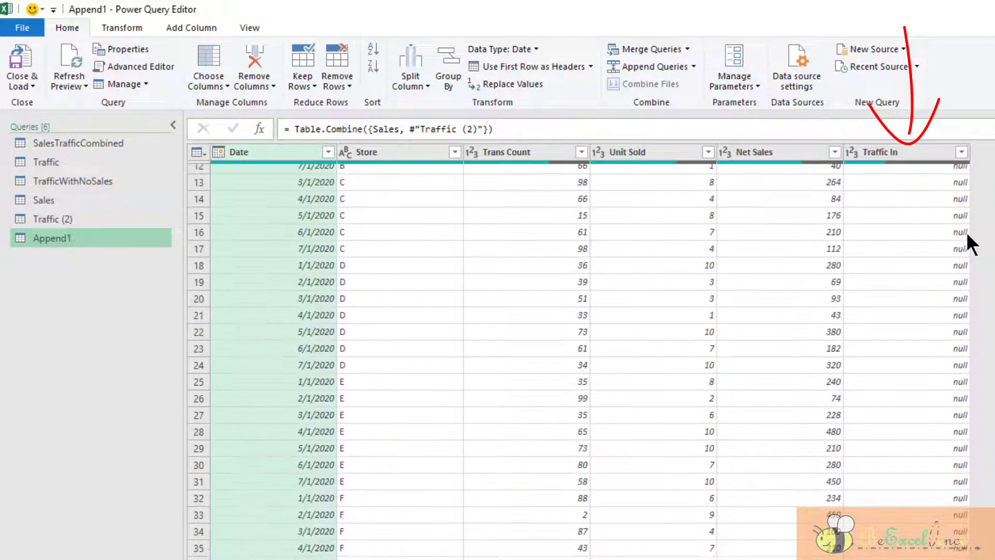
pyautogui.scroll(-11, 966, 231)
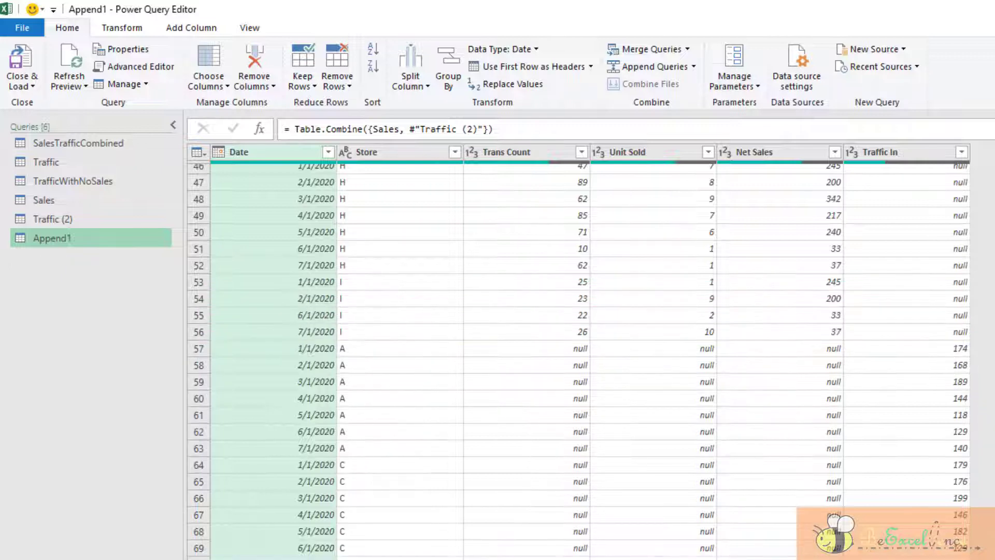
pyautogui.scroll(10, 578, 361)
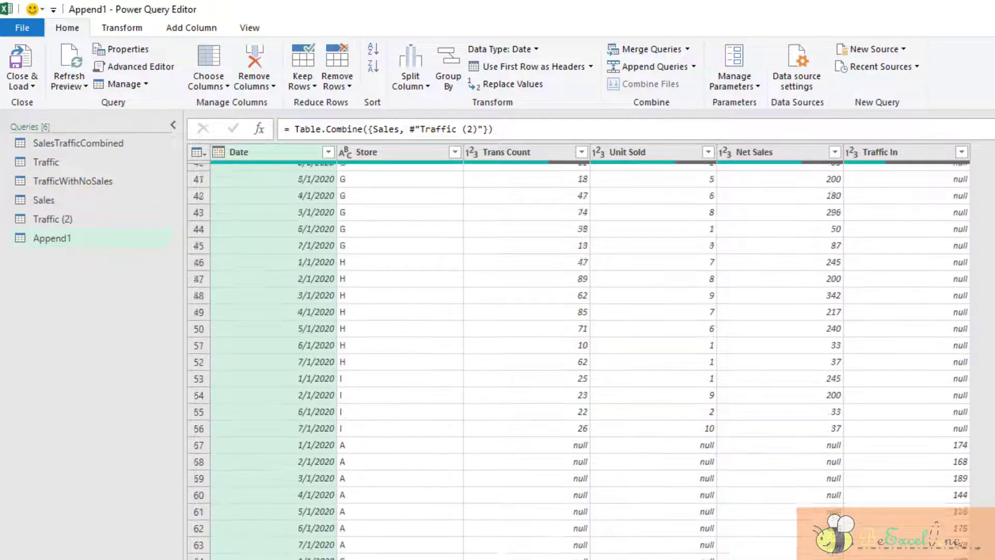
pyautogui.scroll(5, 578, 361)
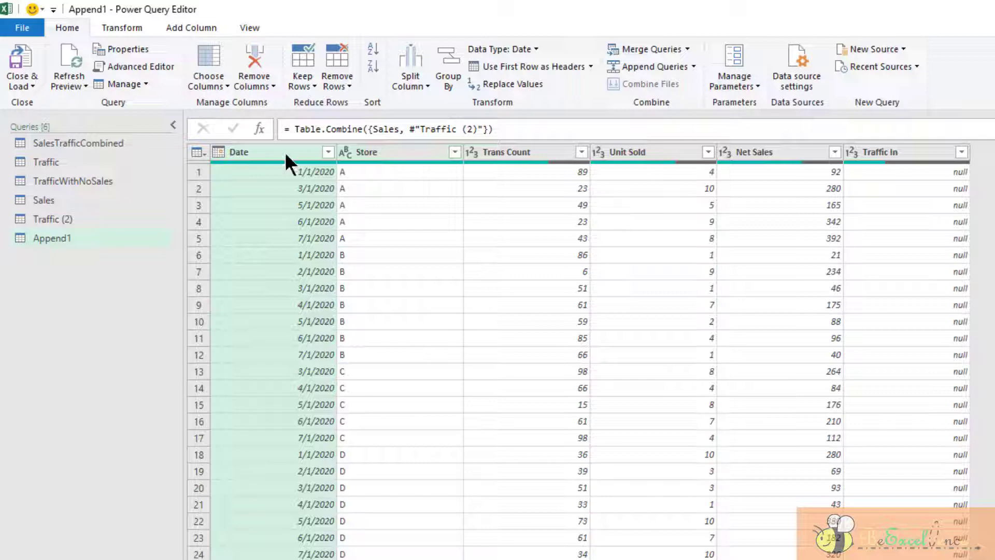
# Group Append1 by Date and Store, with output 'Trans Count' as the Sum of Trans Count
pyautogui.keyDown('shift'); pyautogui.click(412, 151); pyautogui.keyUp('shift')
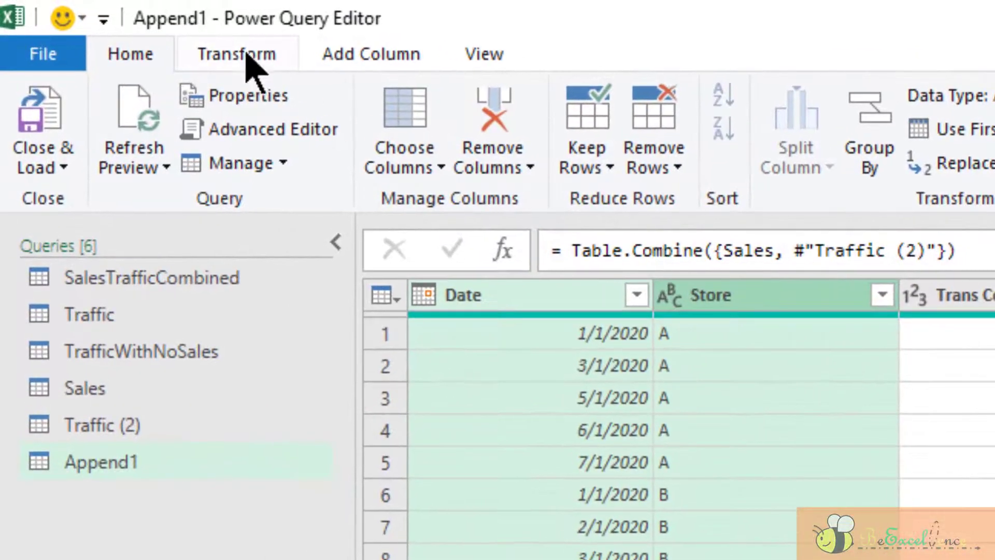
pyautogui.click(211, 48)
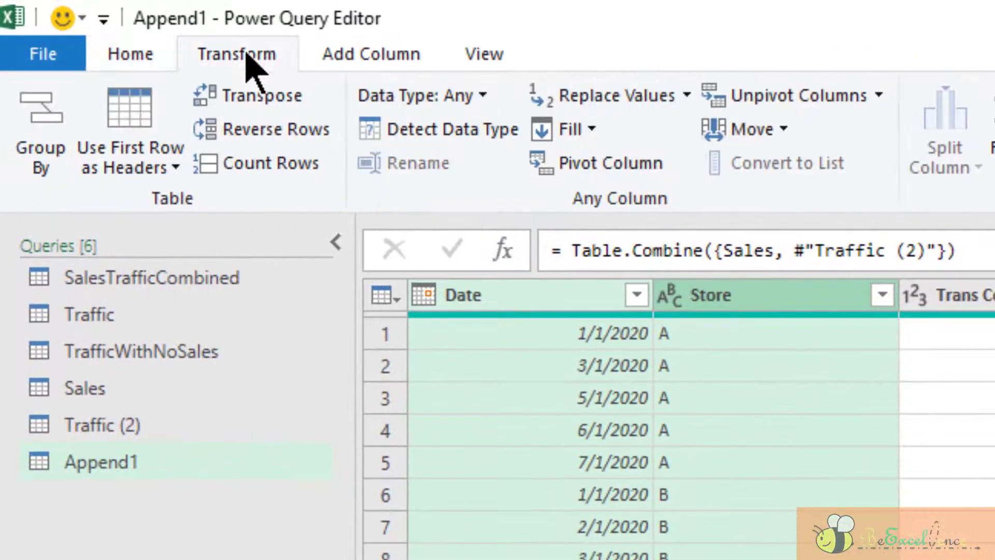
pyautogui.click(55, 145)
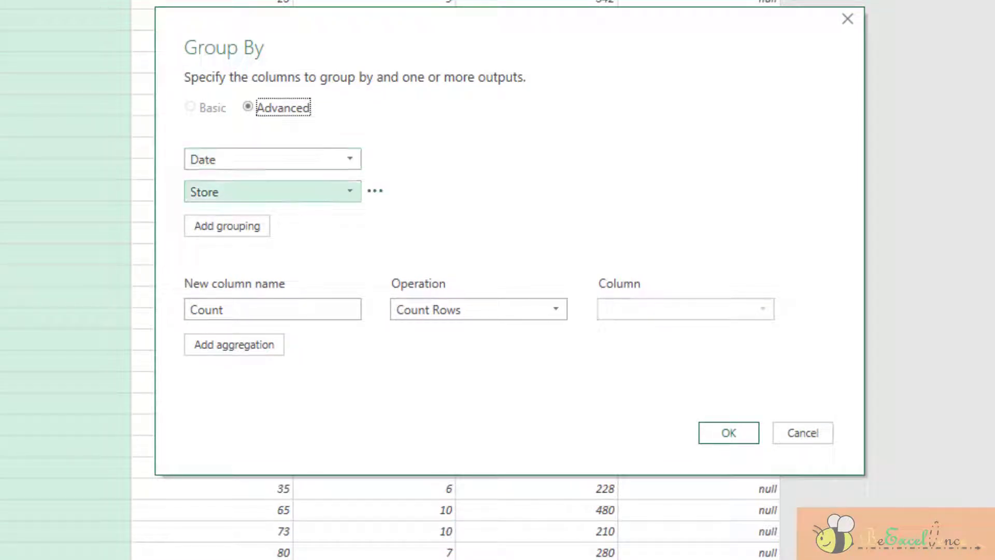
pyautogui.click(281, 309)
pyautogui.doubleClick(282, 309)
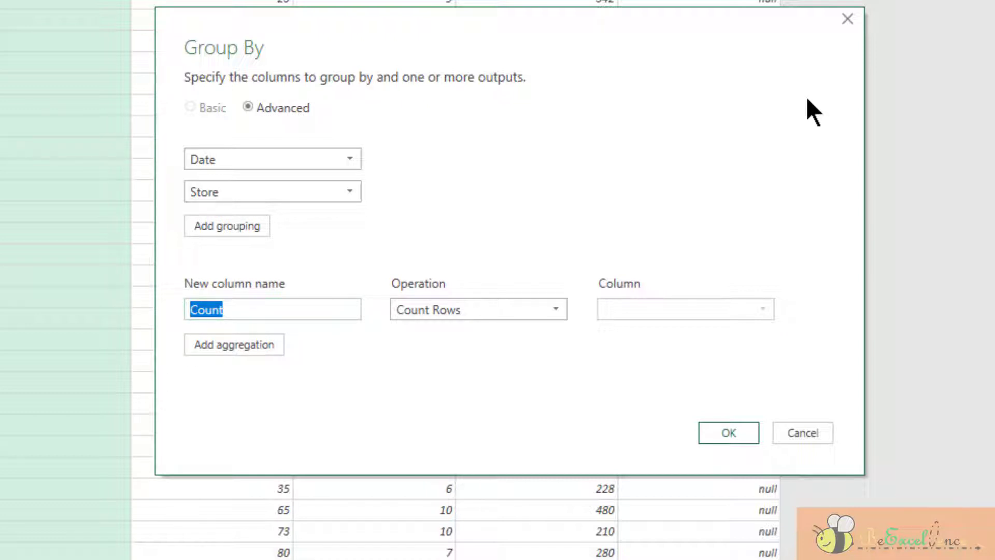
pyautogui.write('Trans Count')
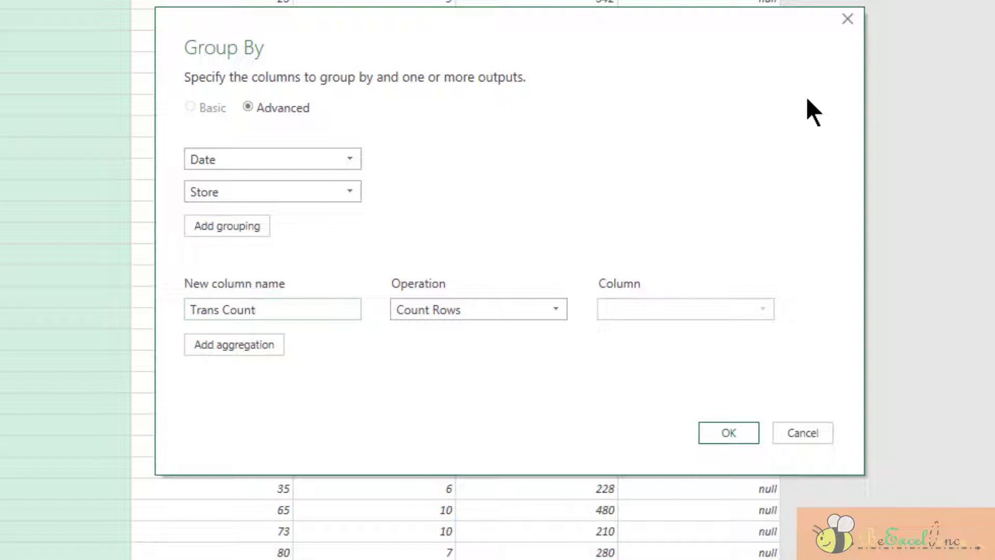
pyautogui.click(551, 304)
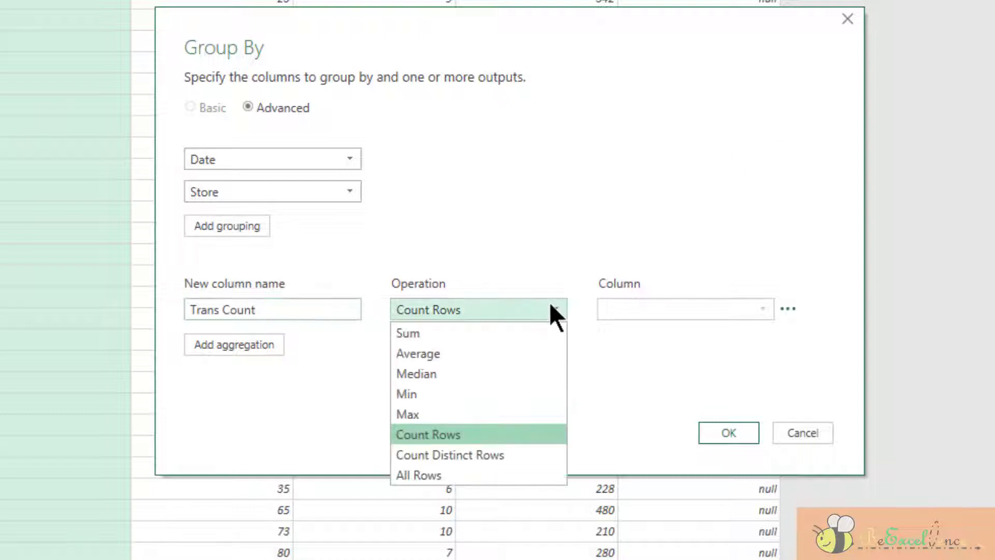
pyautogui.click(551, 333)
pyautogui.click(668, 311)
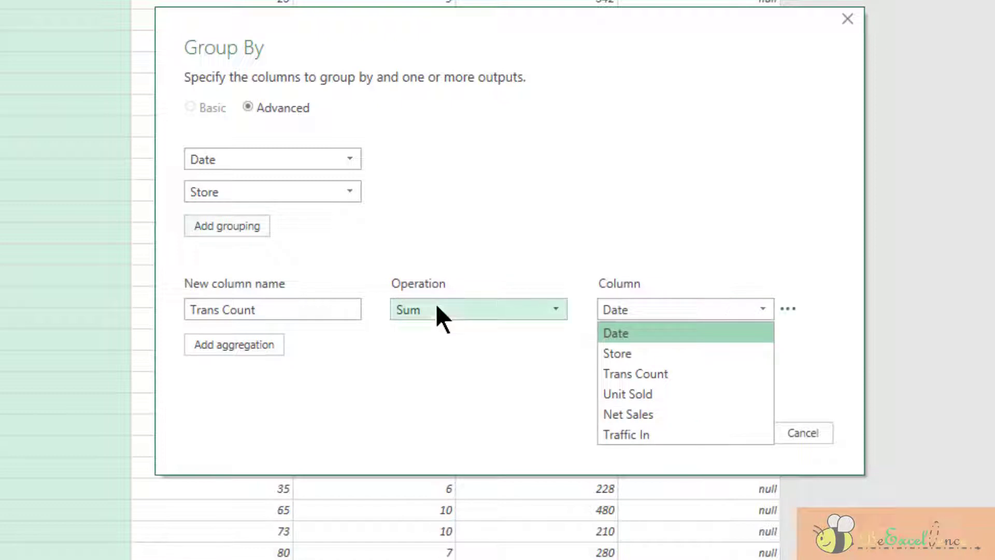
pyautogui.click(678, 374)
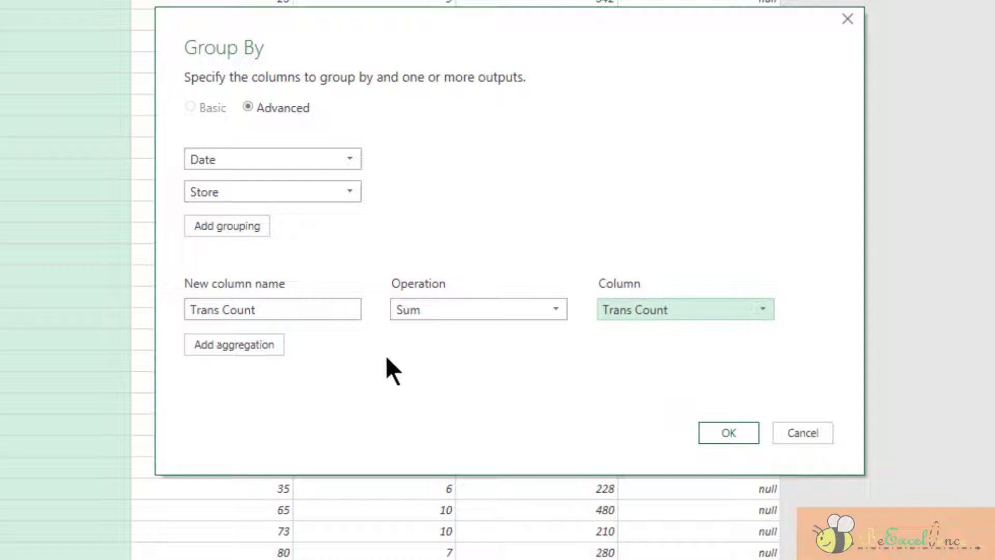
# Add a 'Unit Sold' aggregation summing the Unit Sold column
pyautogui.click(248, 346)
pyautogui.click(259, 346)
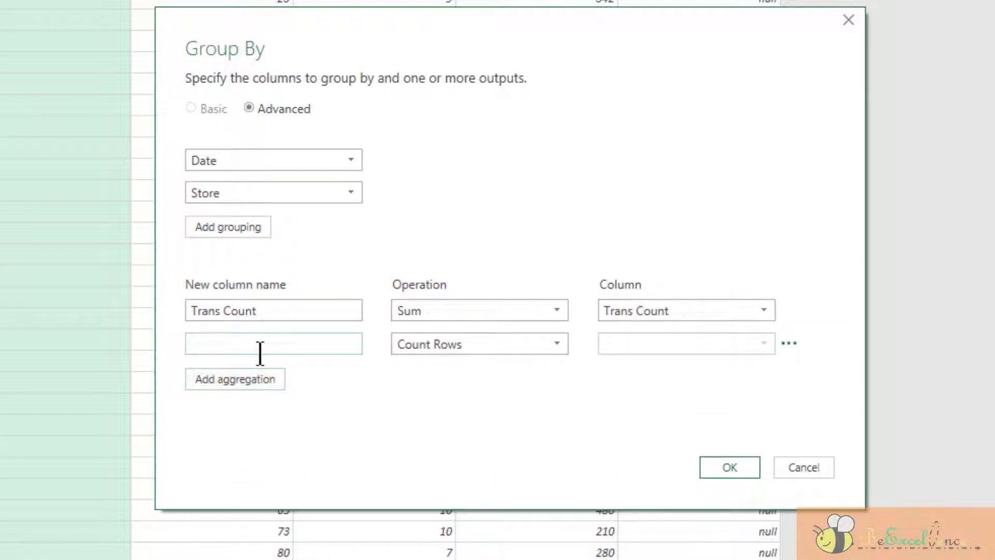
pyautogui.write('Unit Sold')
pyautogui.click(424, 344)
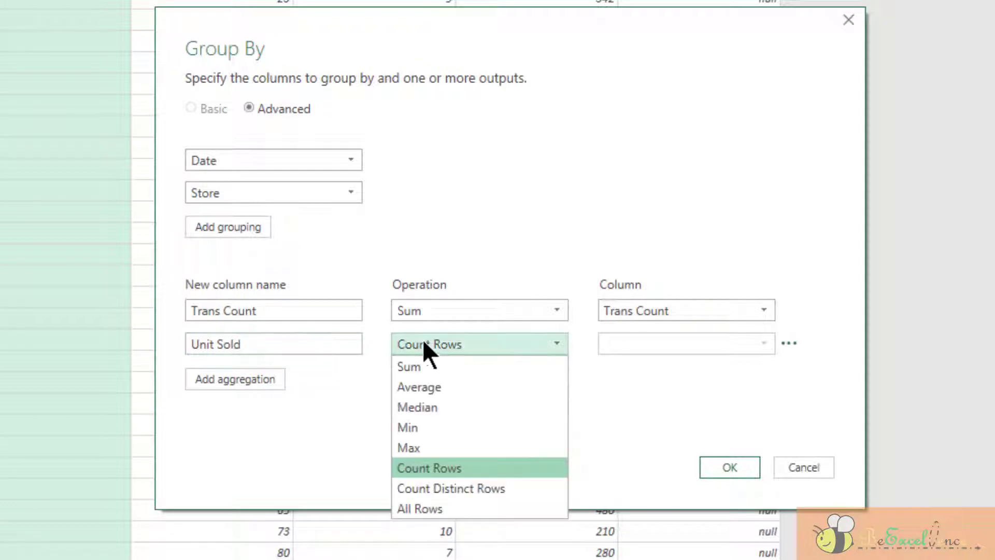
pyautogui.click(453, 372)
pyautogui.click(733, 342)
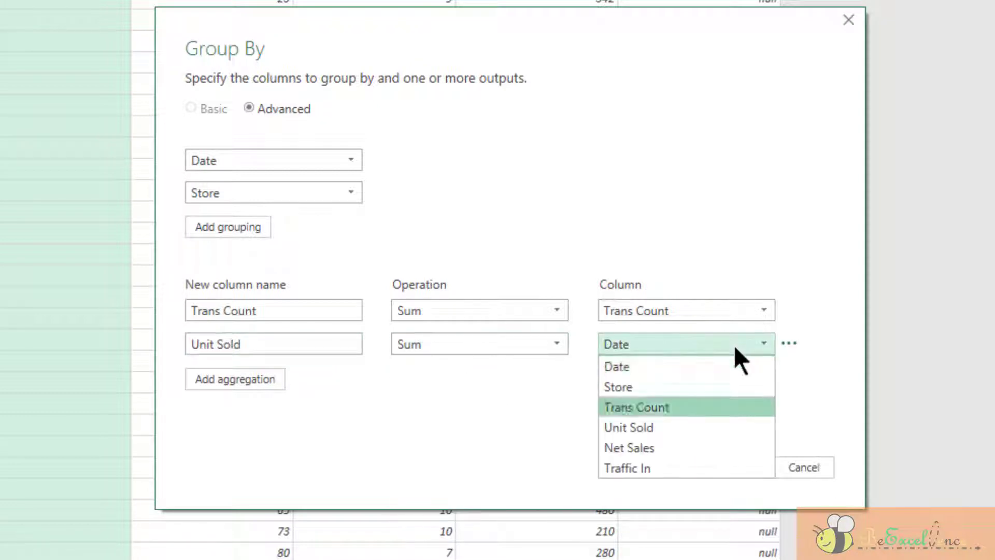
pyautogui.click(730, 427)
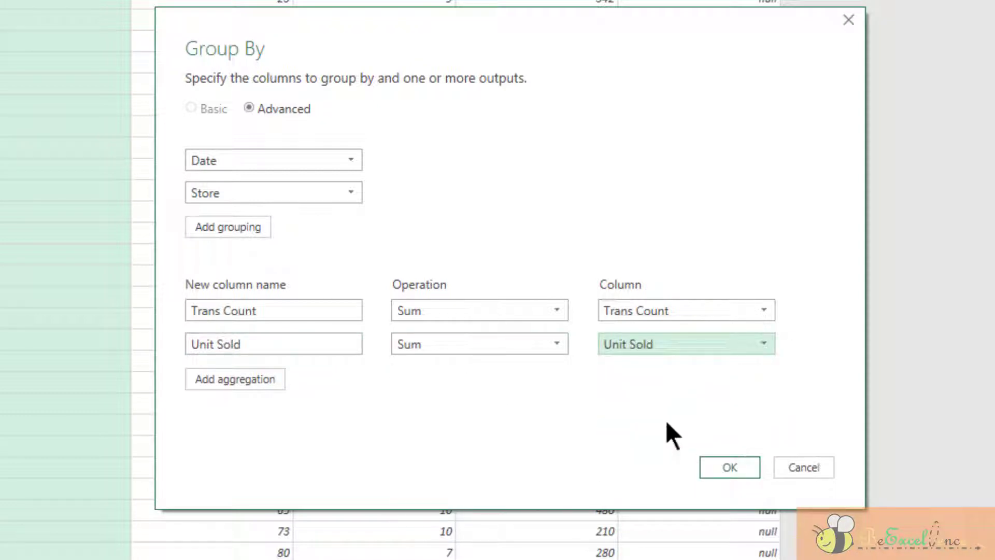
# Add a 'Net Sales' aggregation summing the Net Sales column
pyautogui.click(224, 374)
pyautogui.click(245, 372)
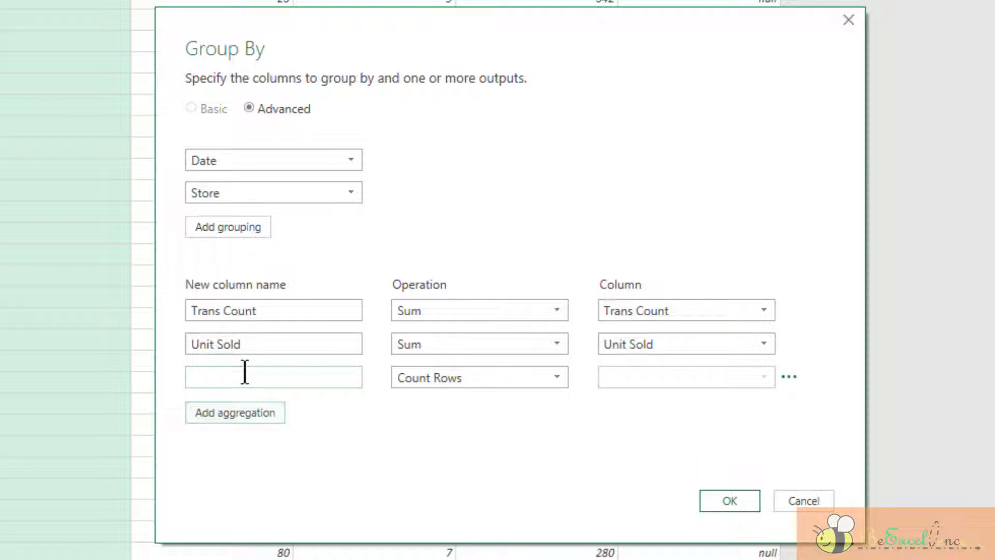
pyautogui.write('Net Sales')
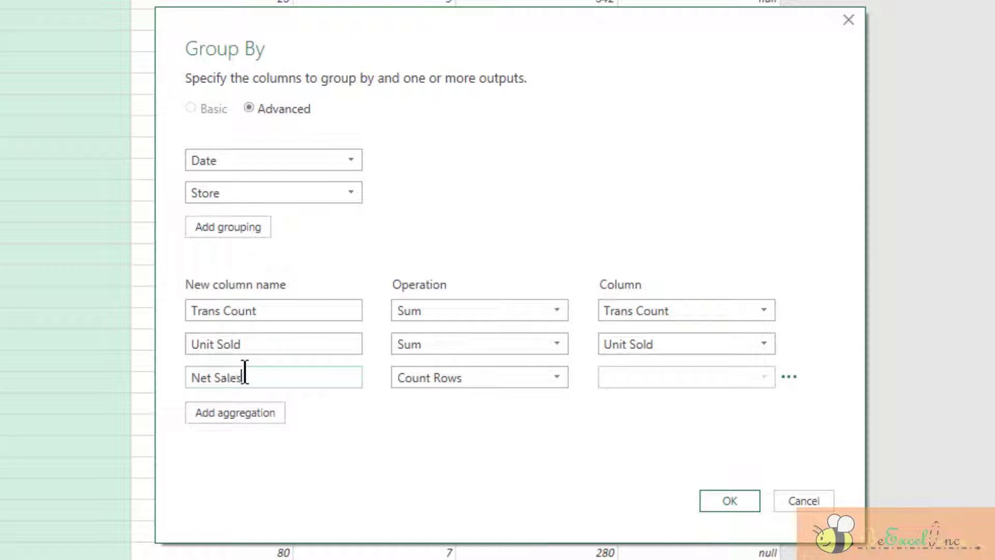
pyautogui.click(408, 378)
pyautogui.click(467, 399)
pyautogui.click(648, 370)
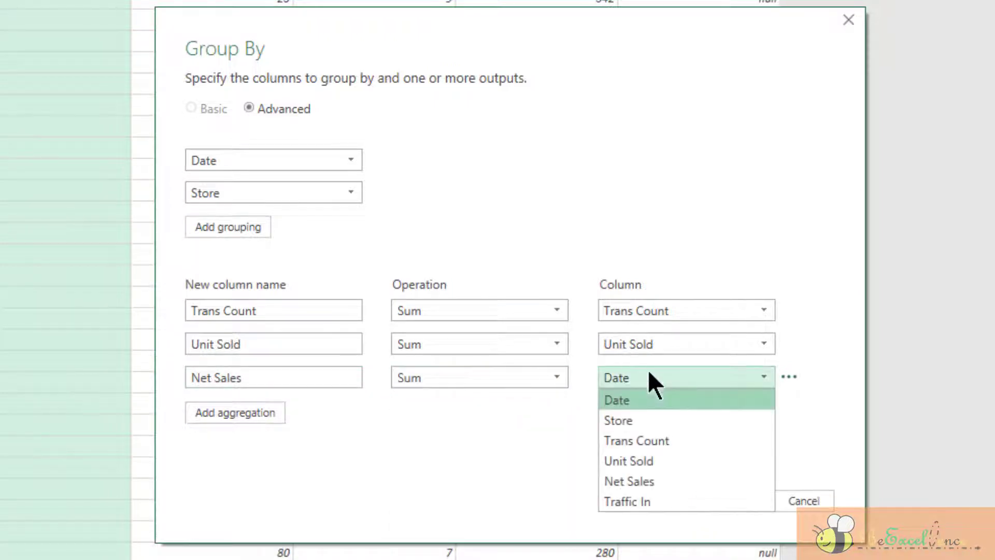
pyautogui.click(673, 479)
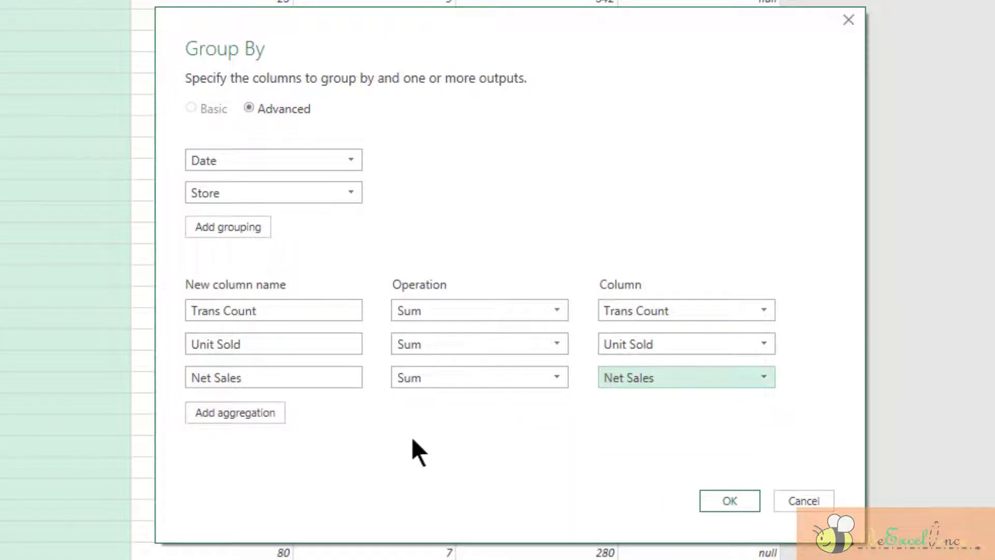
# Add a 'Traffic In' aggregation summing the Traffic In column
pyautogui.click(284, 417)
pyautogui.click(256, 410)
pyautogui.write('Traff')
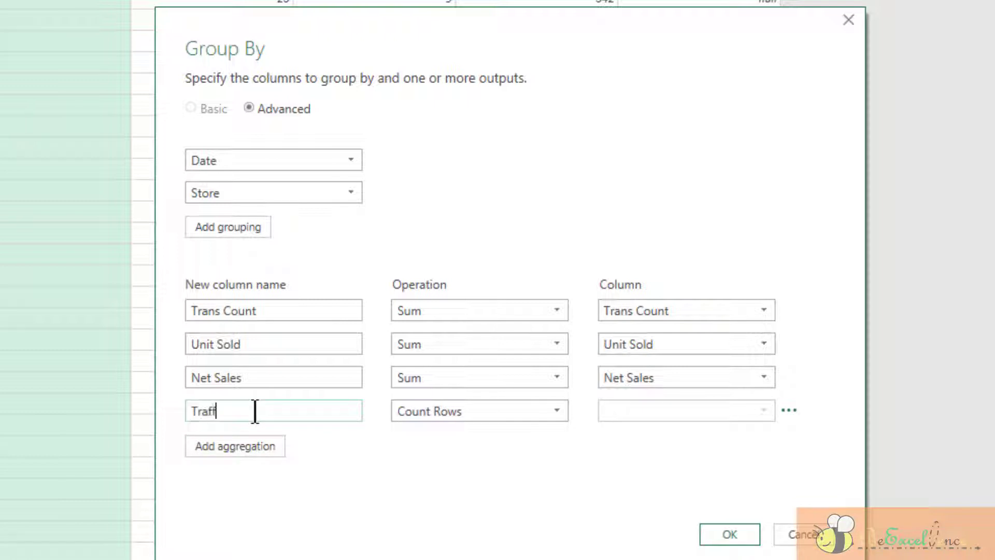
pyautogui.write('ic In')
pyautogui.click(423, 409)
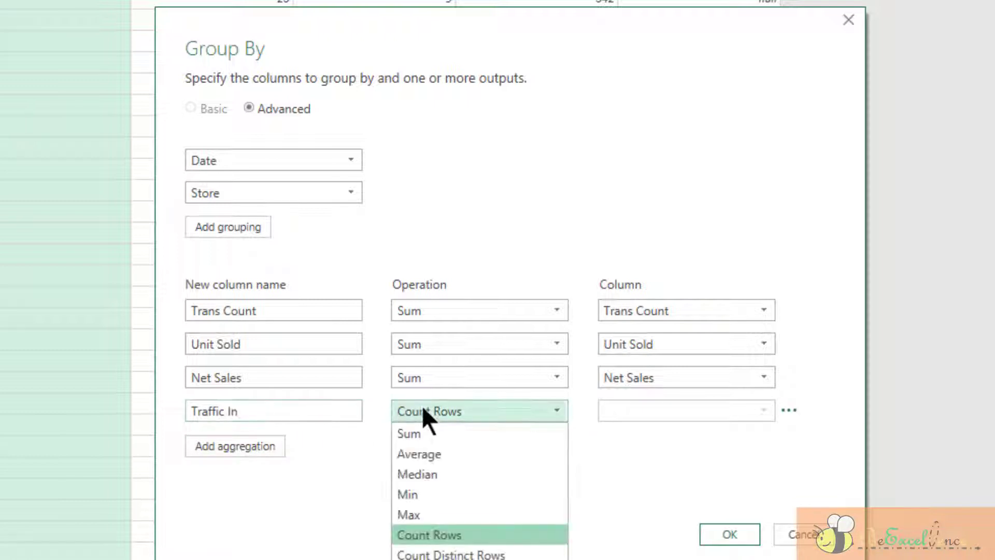
pyautogui.click(452, 435)
pyautogui.click(717, 409)
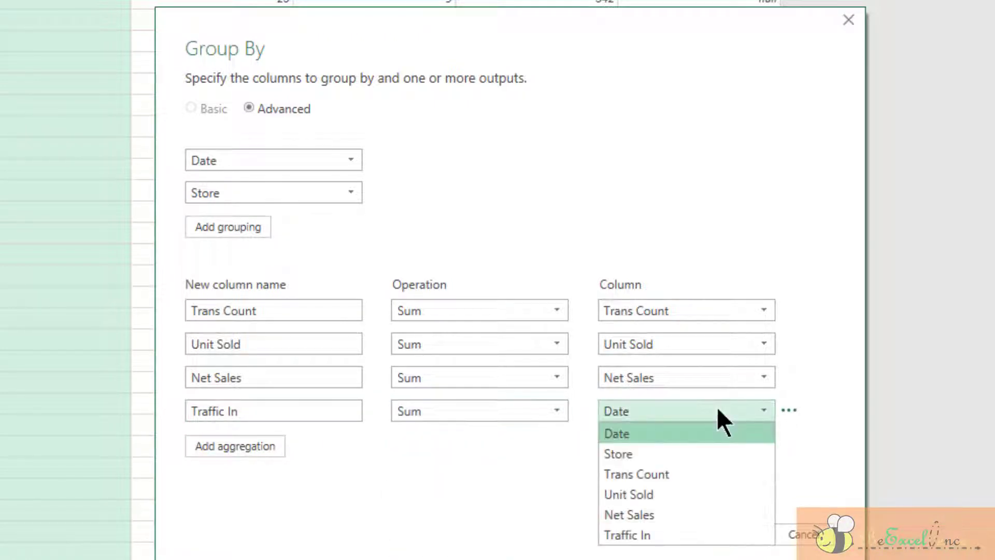
pyautogui.click(691, 535)
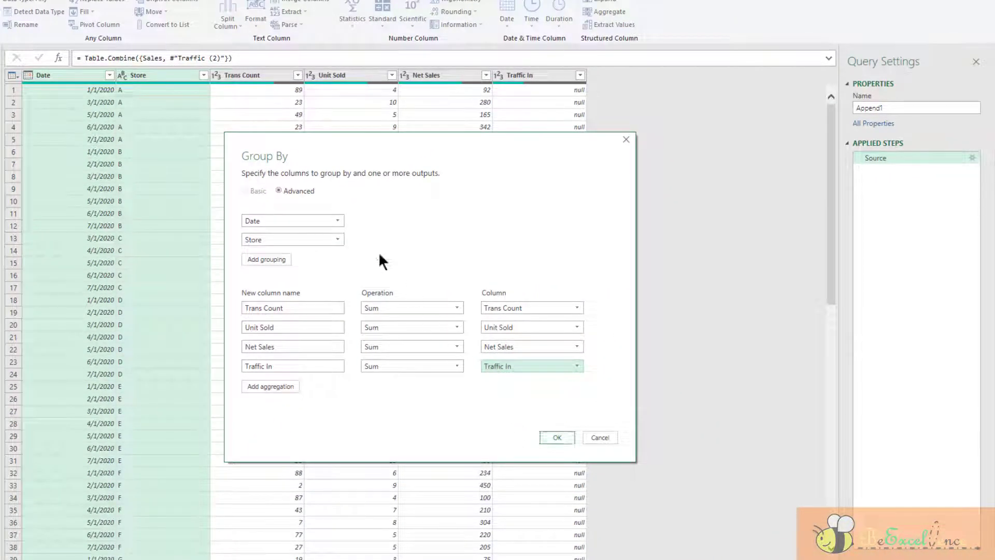
pyautogui.moveTo(287, 143); pyautogui.dragTo(652, 73)
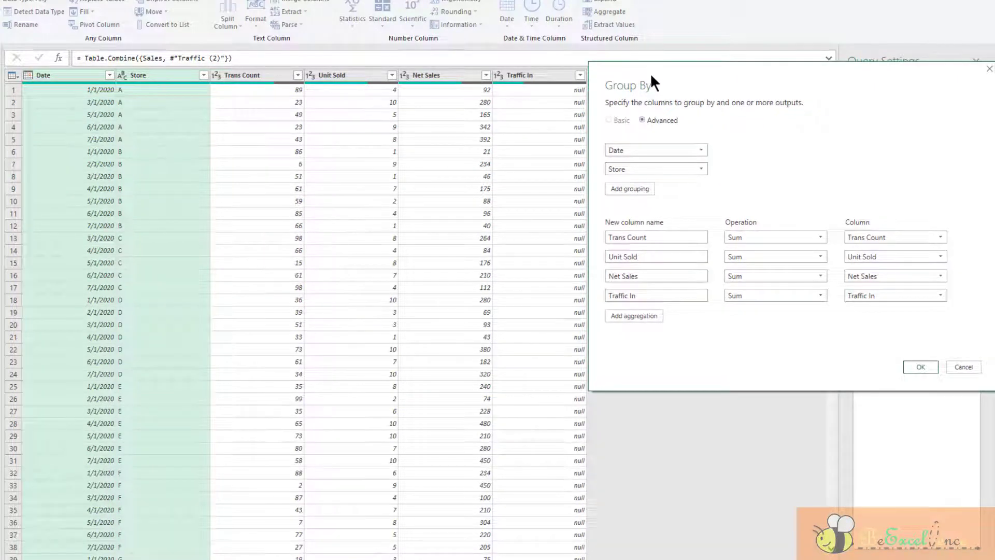
# Apply the grouping, check the Traffic In values, then select columns Trans Count through Net Sales
pyautogui.moveTo(643, 147)
pyautogui.click(920, 367)
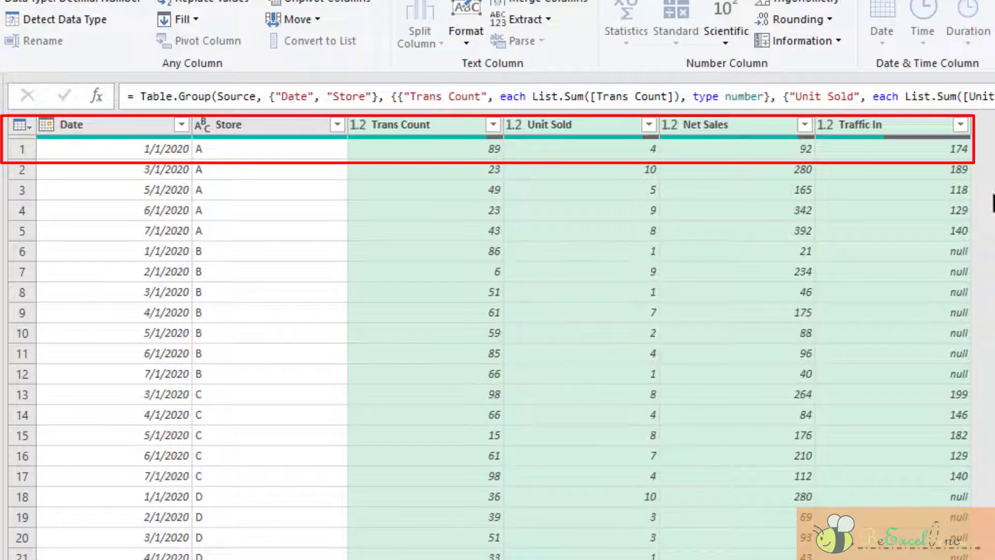
pyautogui.click(918, 144)
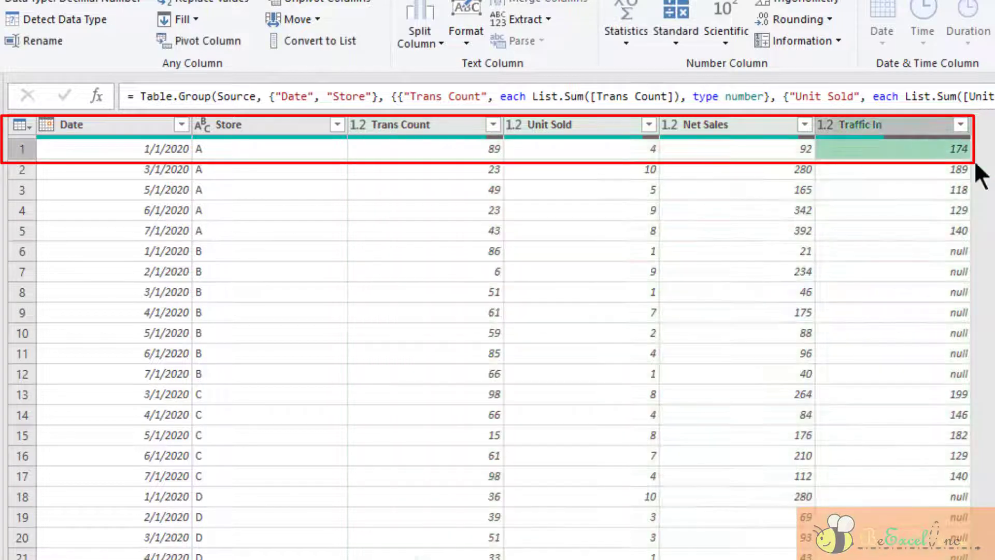
pyautogui.scroll(-10, 974, 160)
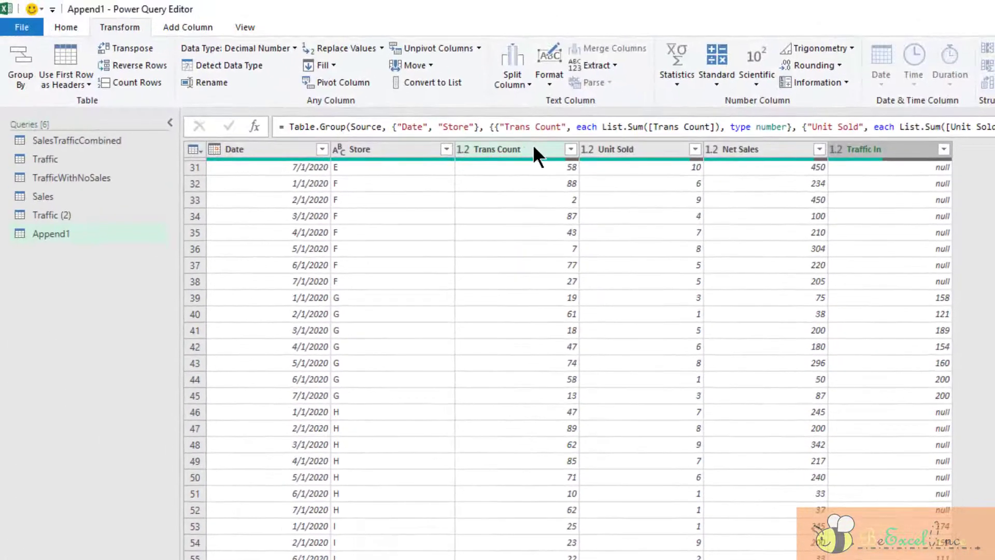
pyautogui.click(539, 147)
pyautogui.keyDown('shift'); pyautogui.click(757, 147); pyautogui.keyUp('shift')
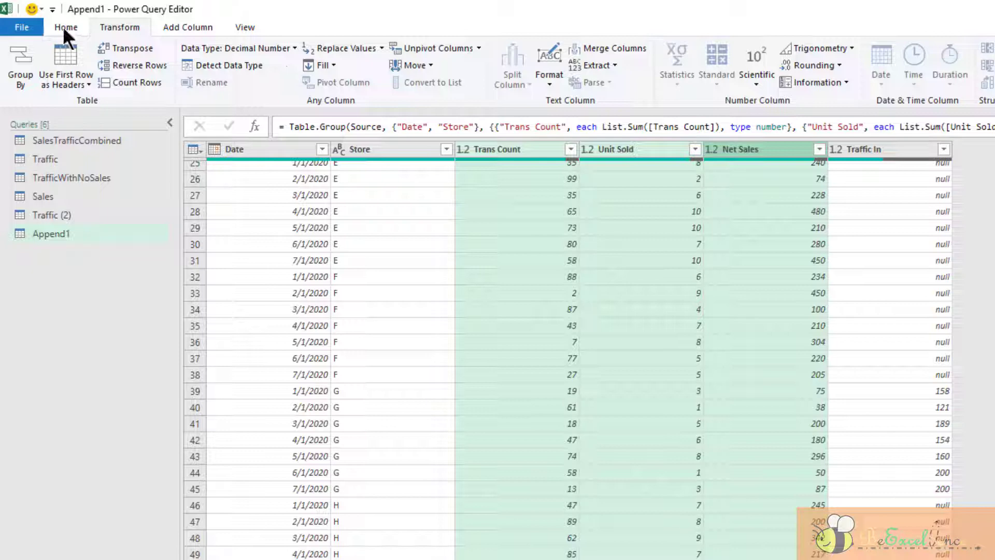
# Replace null with 0 across the Trans Count, Unit Sold and Net Sales columns
pyautogui.click(359, 46)
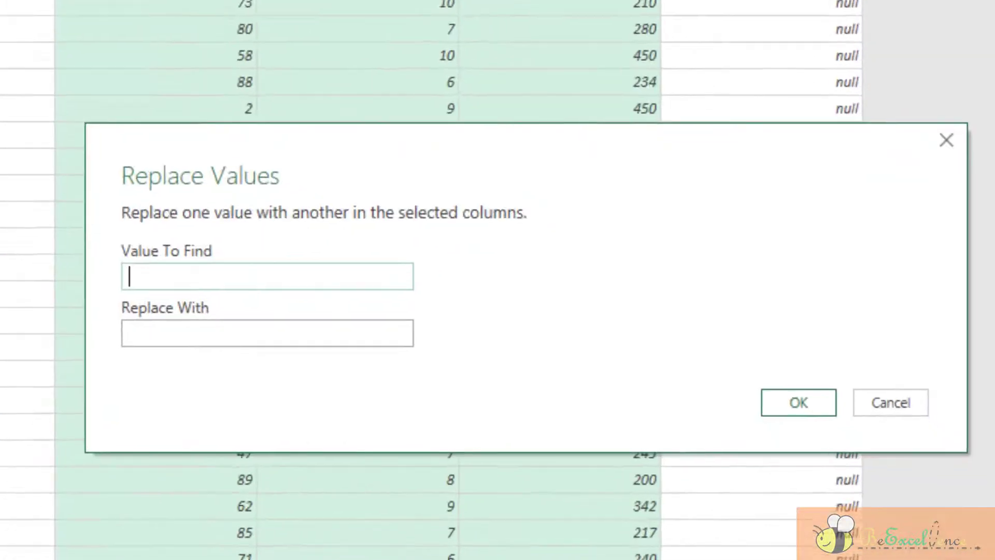
pyautogui.write('null')
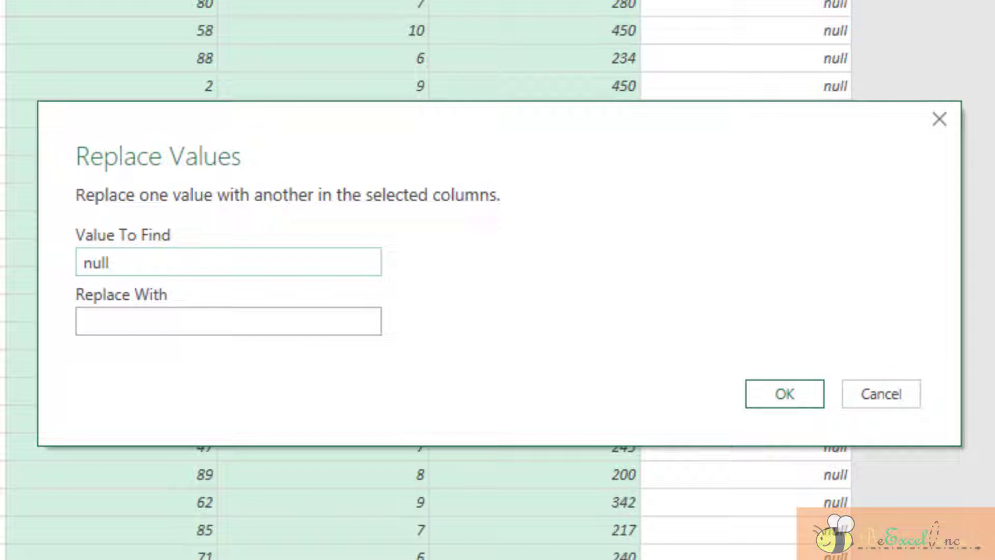
pyautogui.click(164, 321)
pyautogui.write('0')
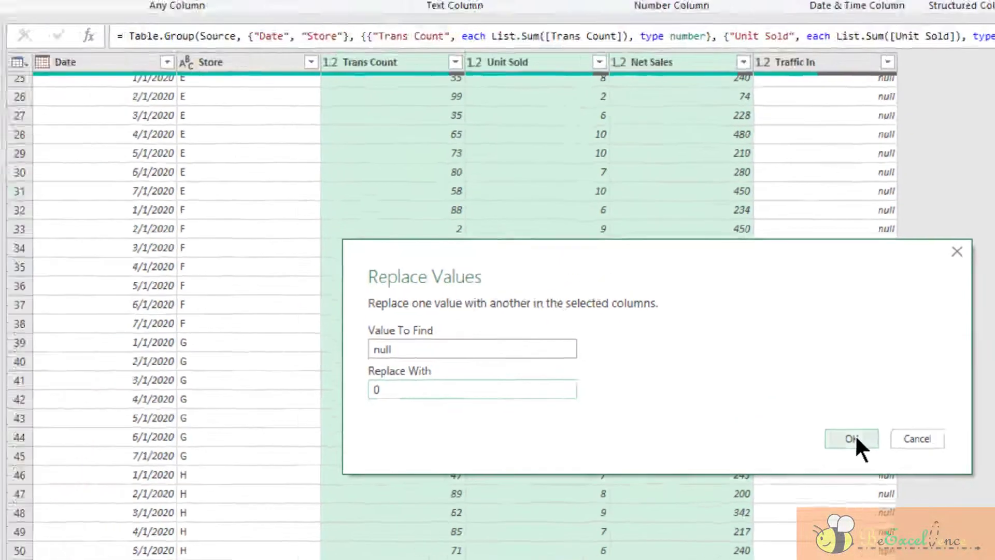
pyautogui.click(788, 396)
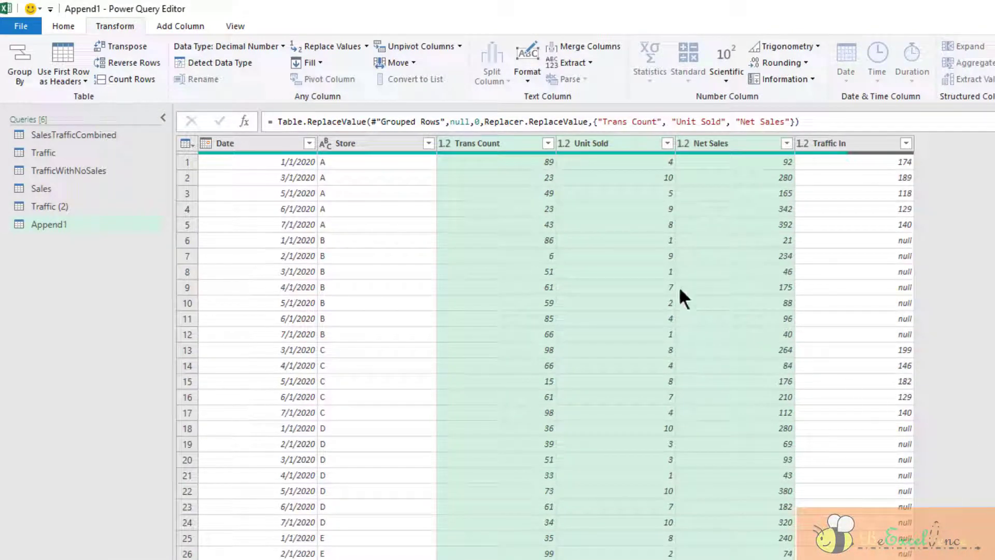
# Sort Append1 rows by Store ascending, then by Date ascending within each store
pyautogui.click(395, 140)
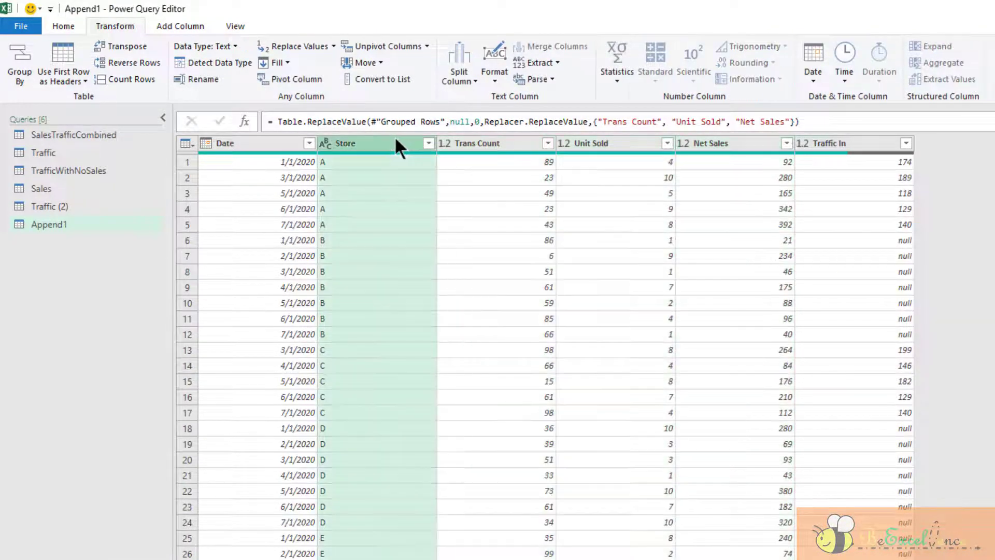
pyautogui.click(428, 143)
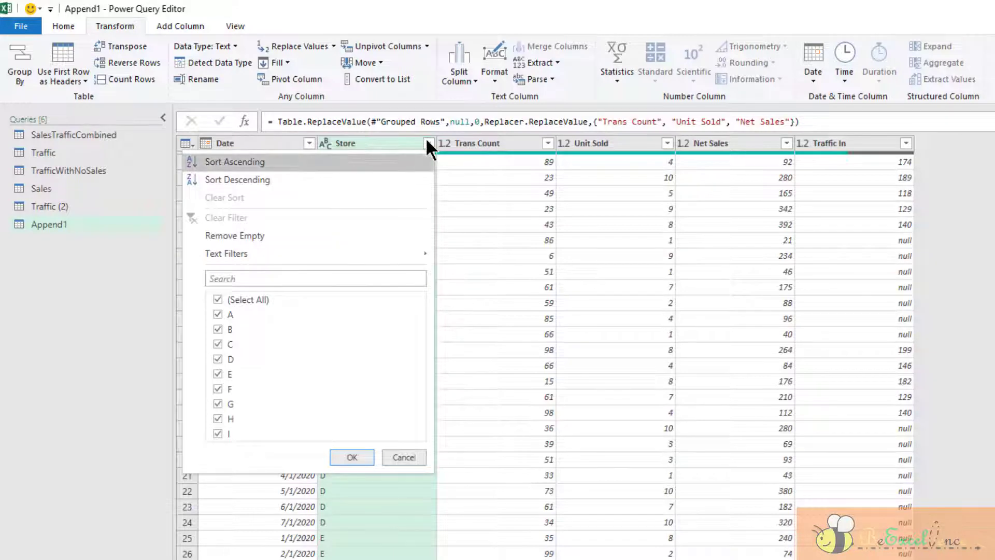
pyautogui.click(325, 160)
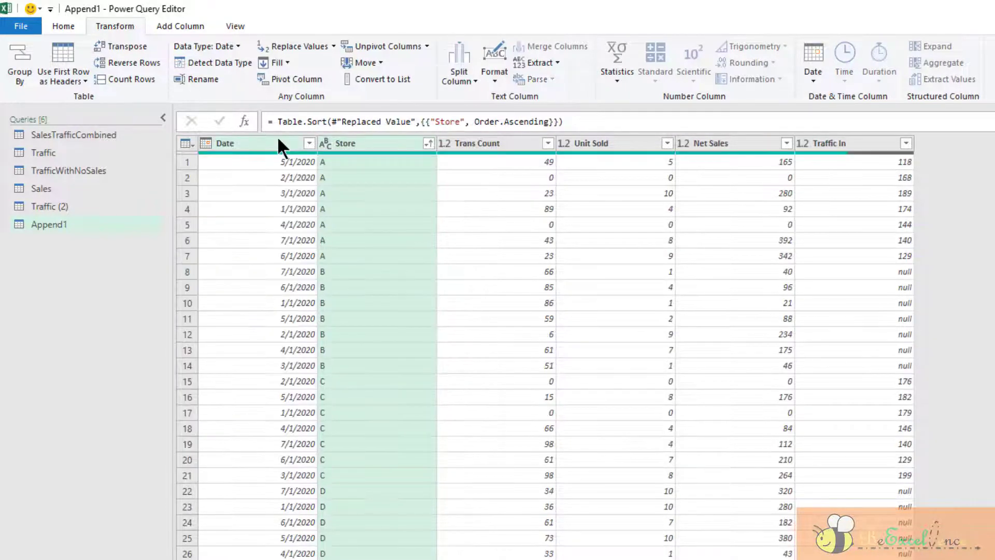
pyautogui.click(279, 144)
pyautogui.click(309, 143)
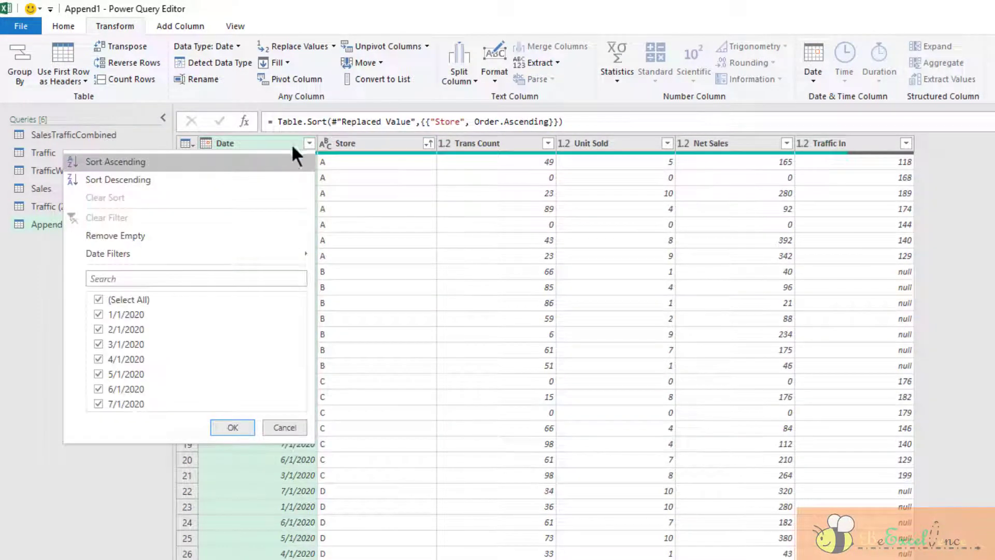
pyautogui.click(256, 162)
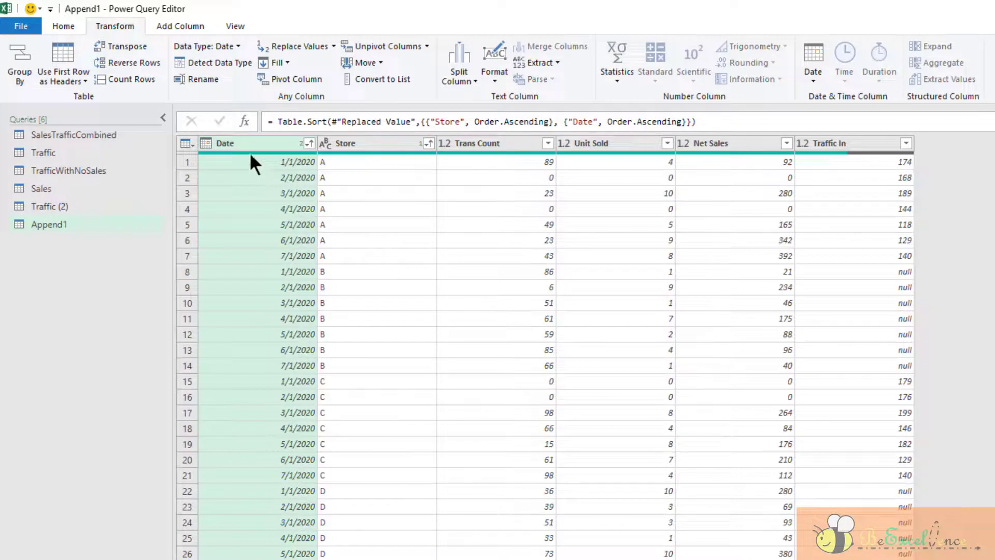
# Close the editor and set Append1 to load as a table at Output!$H$1
pyautogui.click(65, 24)
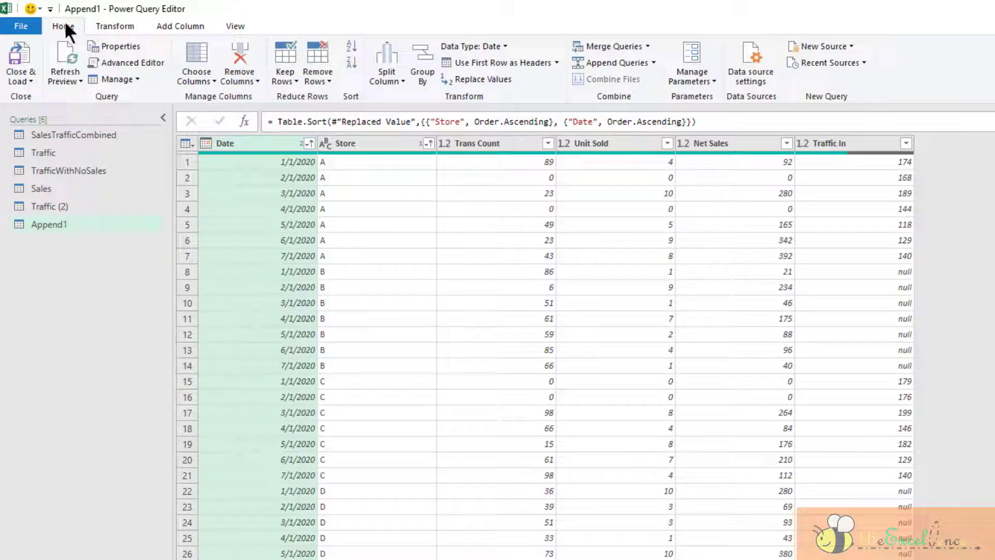
pyautogui.click(29, 72)
pyautogui.click(73, 111)
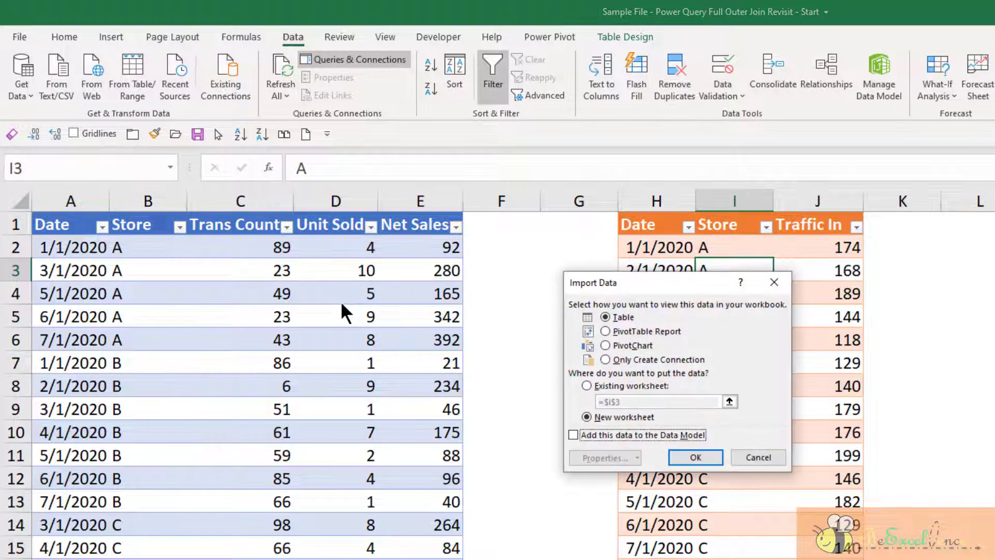
pyautogui.click(620, 383)
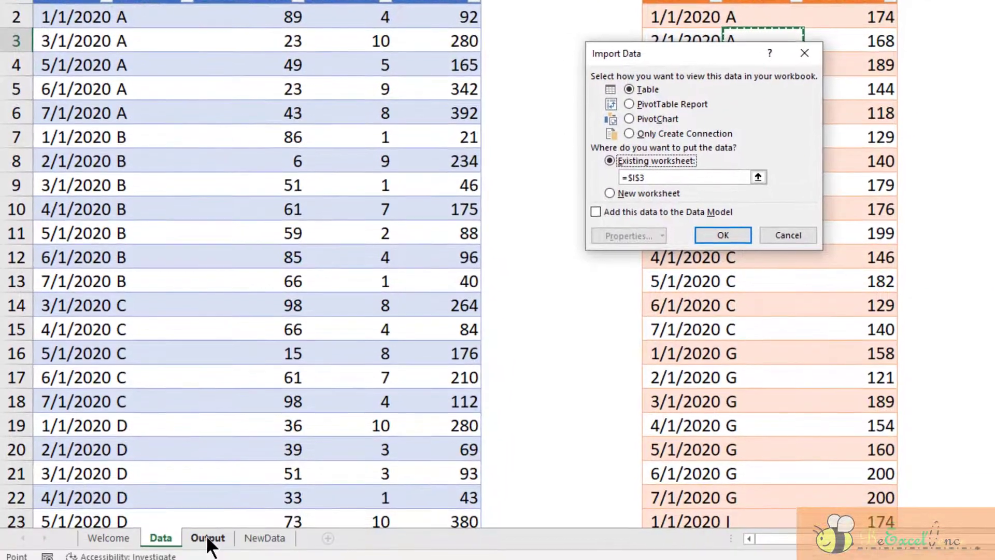
pyautogui.click(207, 526)
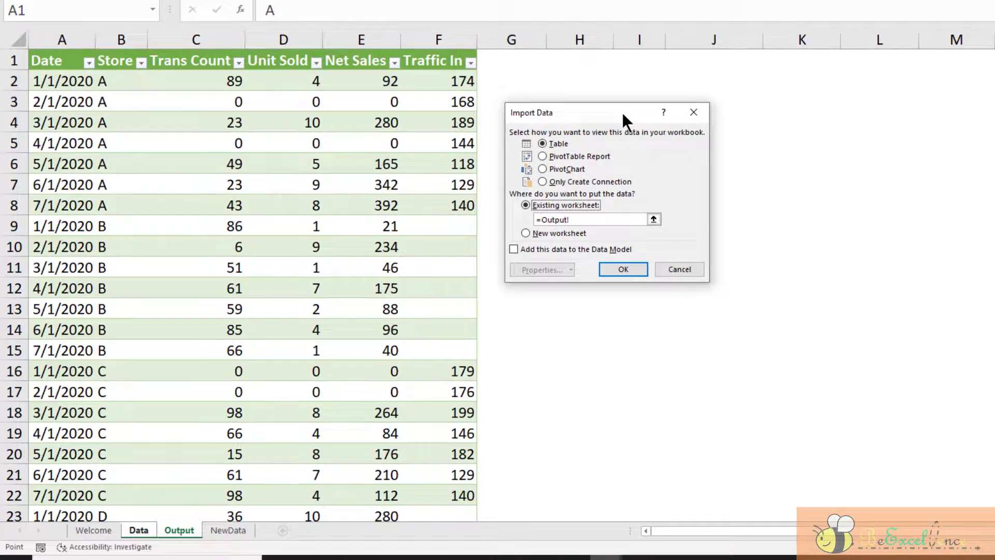
pyautogui.moveTo(622, 113); pyautogui.dragTo(623, 118)
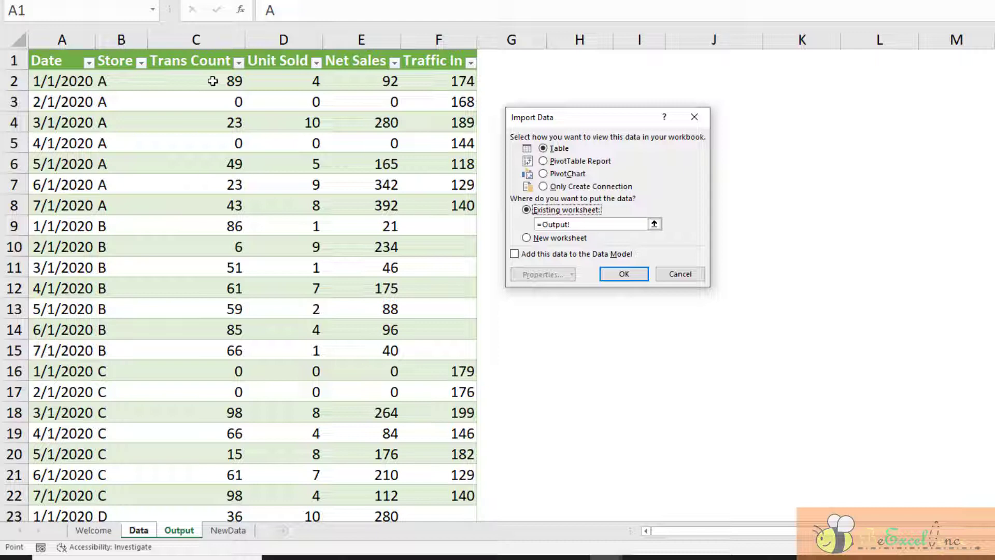
pyautogui.click(585, 57)
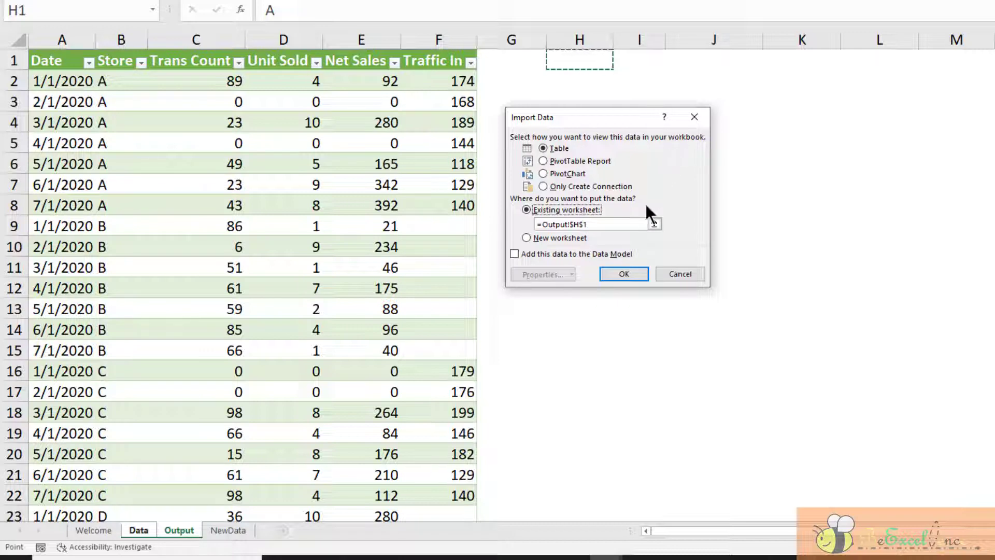
# Load the query onto the Output sheet and compare the zero Trans Count values with the earlier table
pyautogui.click(615, 272)
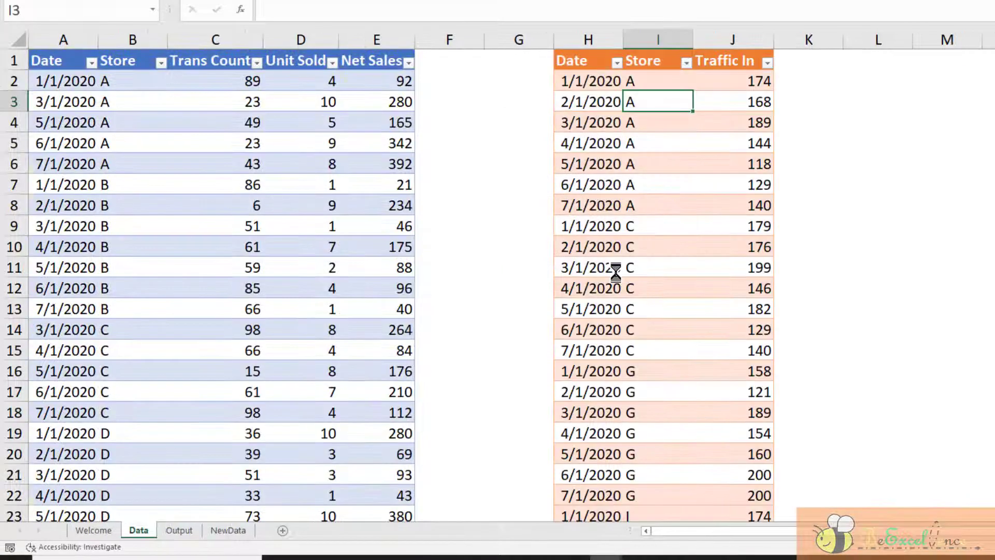
pyautogui.click(182, 529)
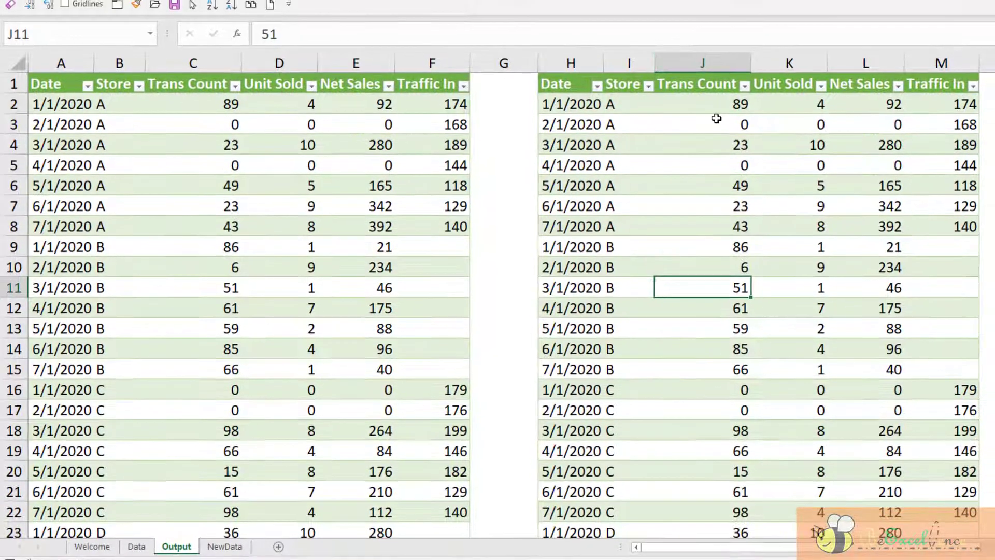
pyautogui.click(725, 102)
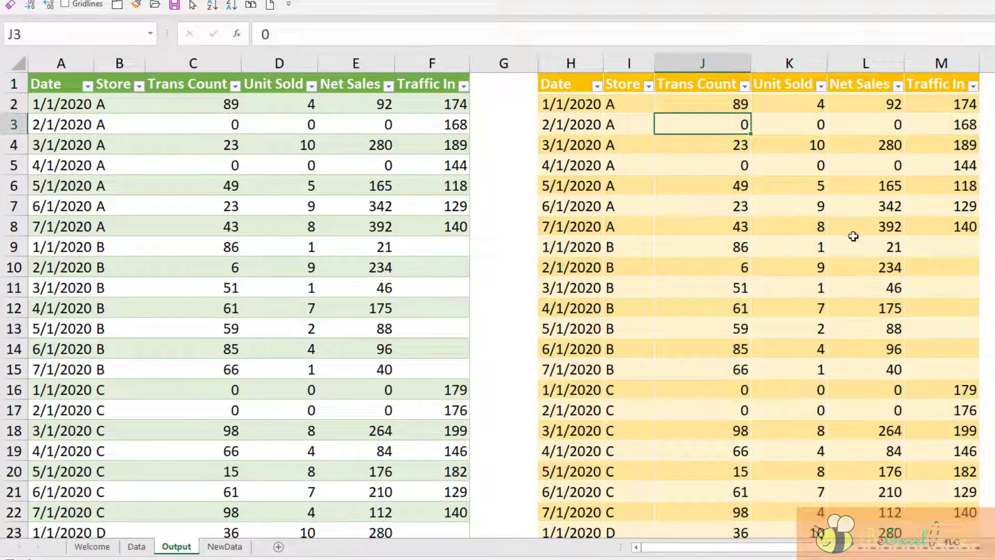
pyautogui.moveTo(851, 240); pyautogui.dragTo(850, 228)
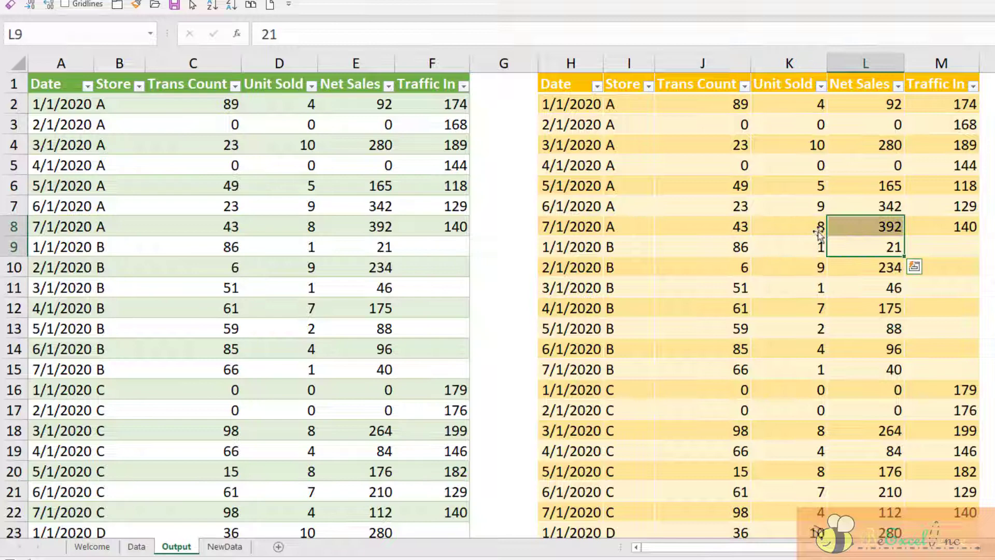
pyautogui.click(217, 158)
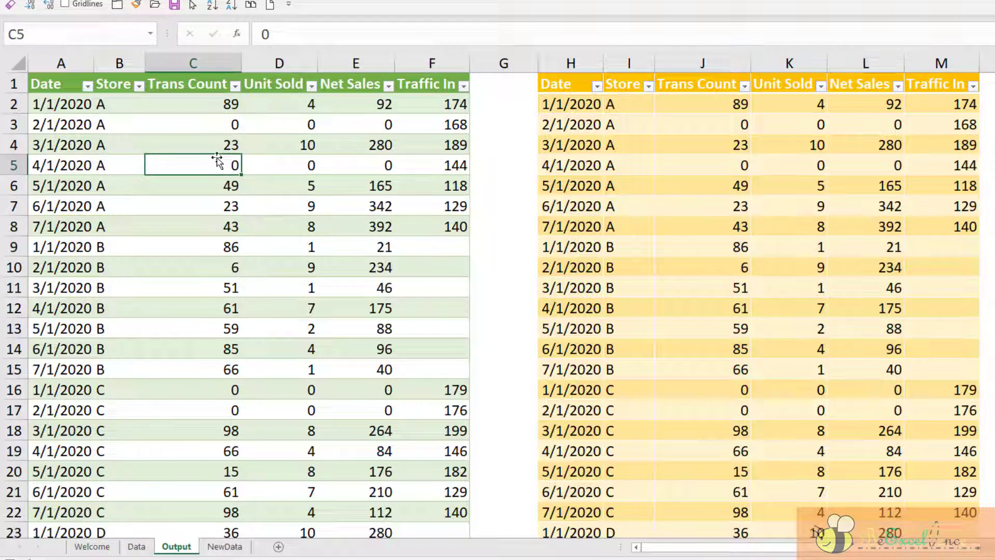
pyautogui.click(701, 161)
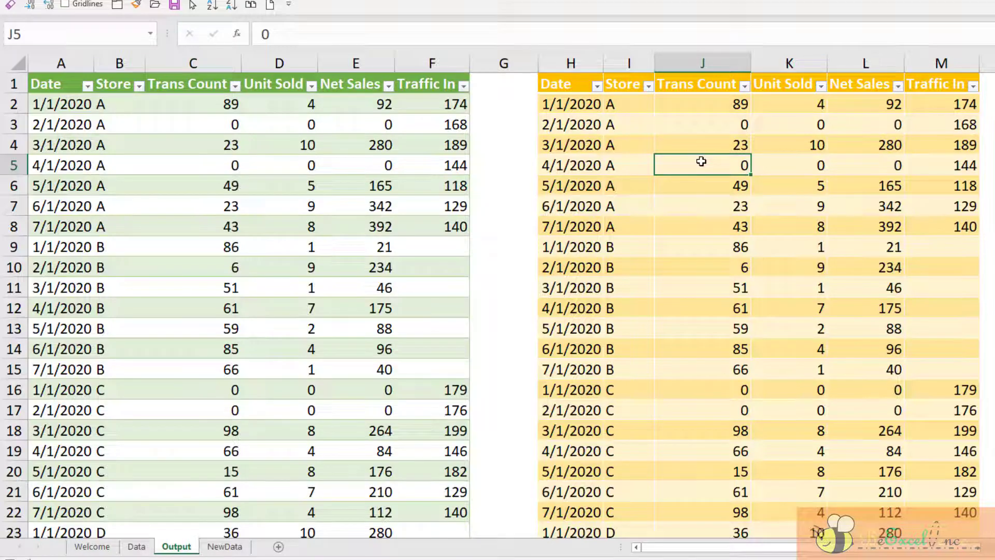
# Scroll to the last rows to confirm both tables match through row 64
pyautogui.scroll(-6, 702, 161)
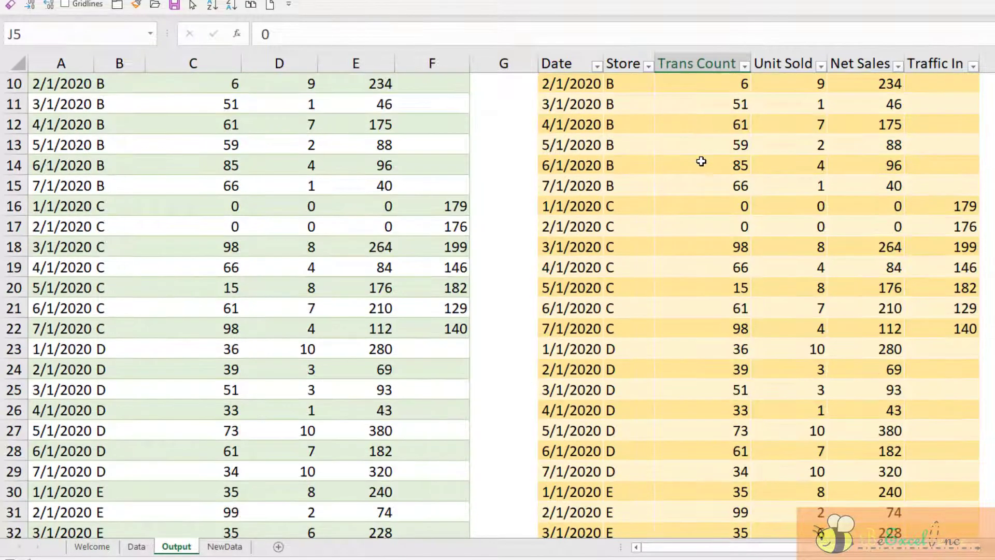
pyautogui.scroll(-8, 701, 161)
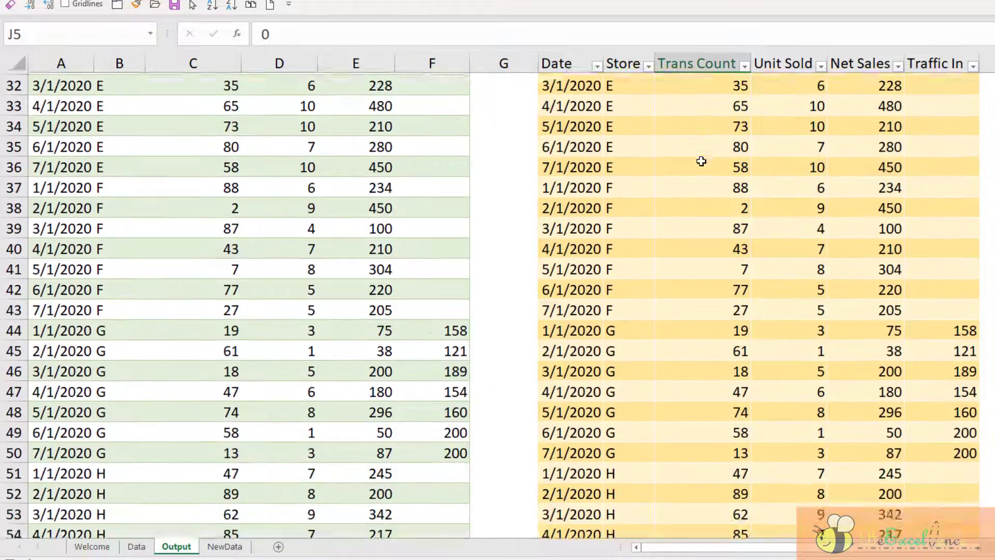
pyautogui.scroll(-2, 701, 161)
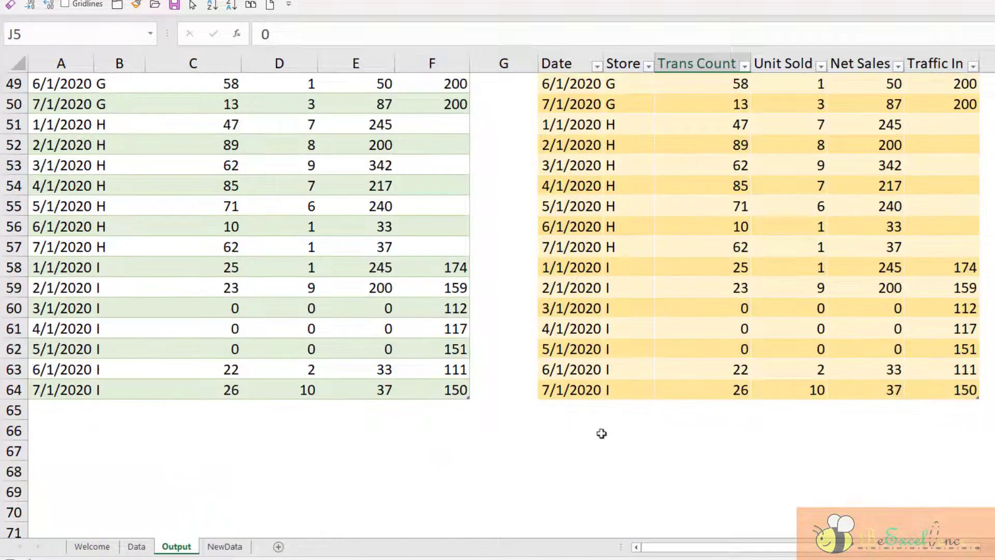
pyautogui.click(589, 466)
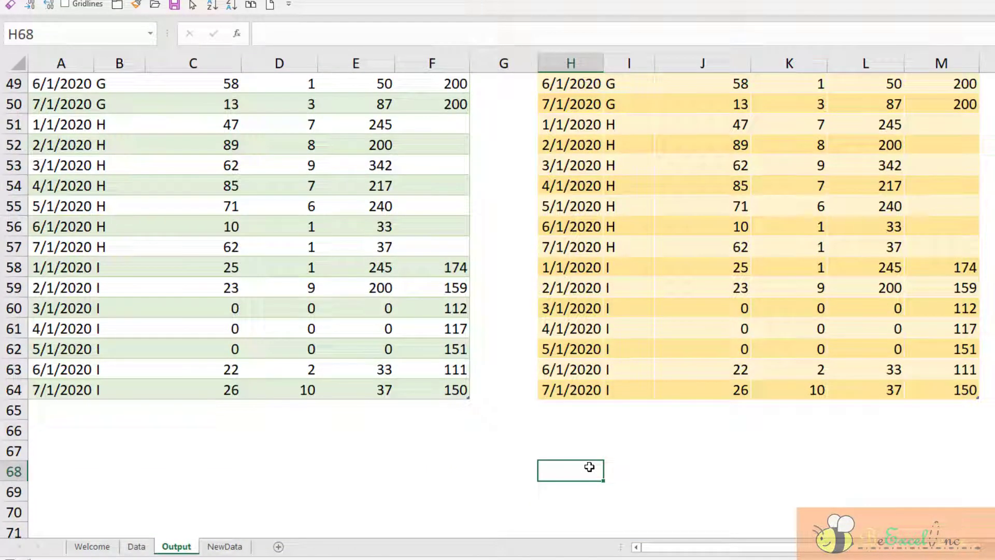